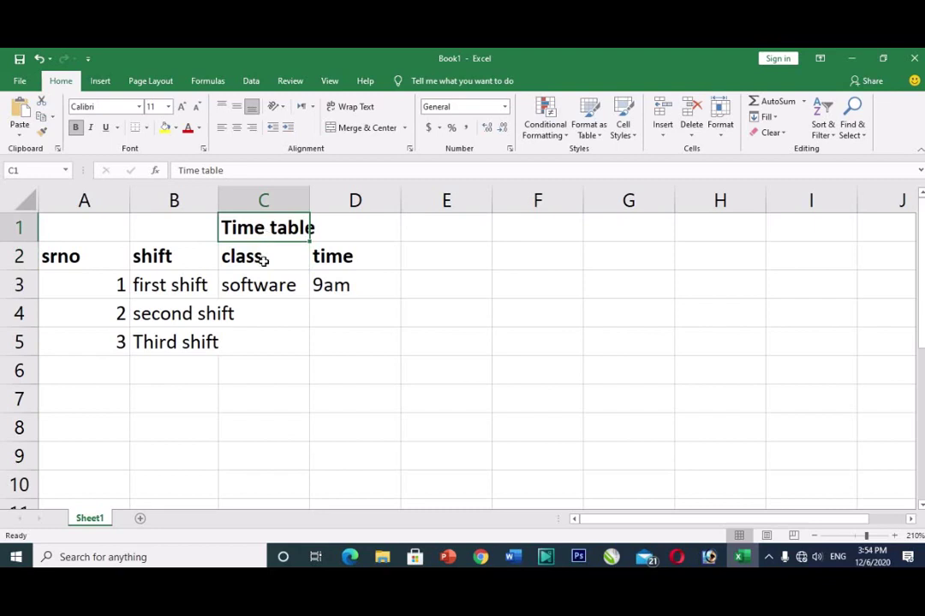
click(255, 256)
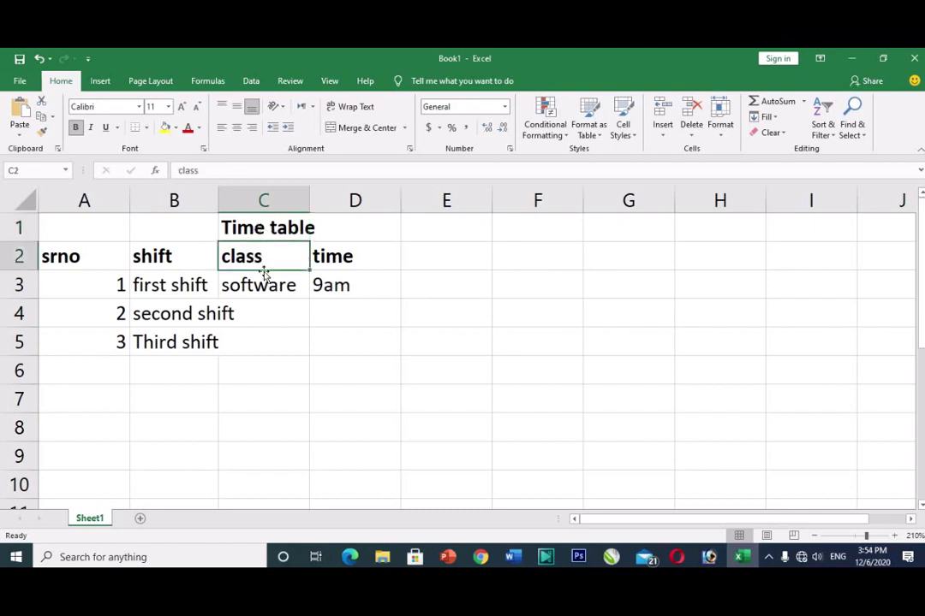
click(19, 256)
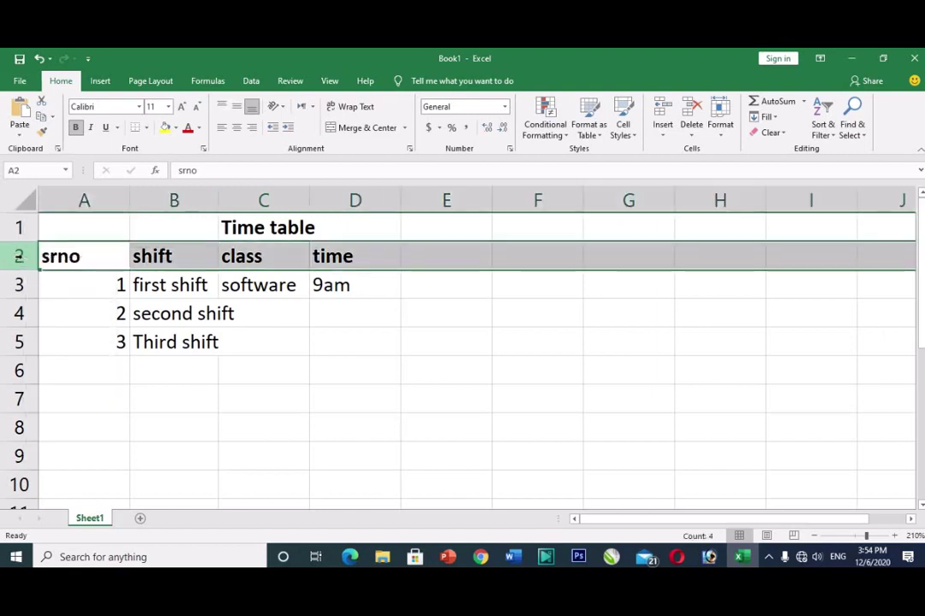
right_click(21, 256)
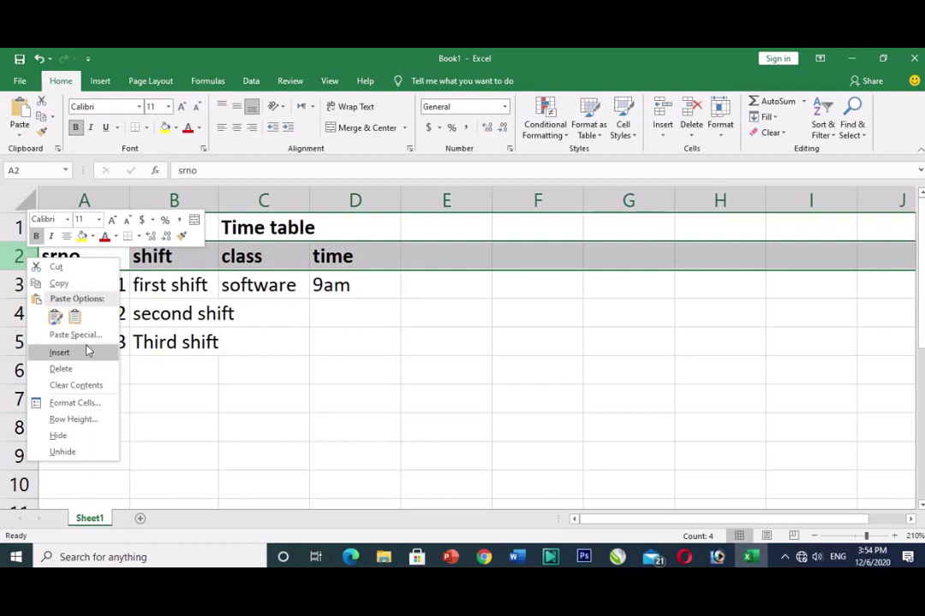
click(166, 257)
click(166, 257)
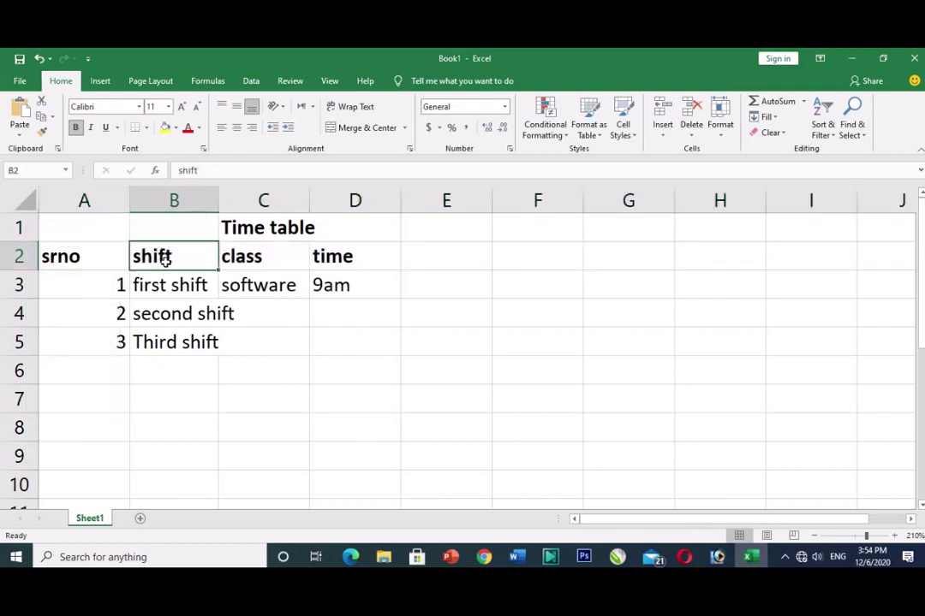
Insert a blank sheet row above the header row from cell B2 and undo the insertion
click(662, 137)
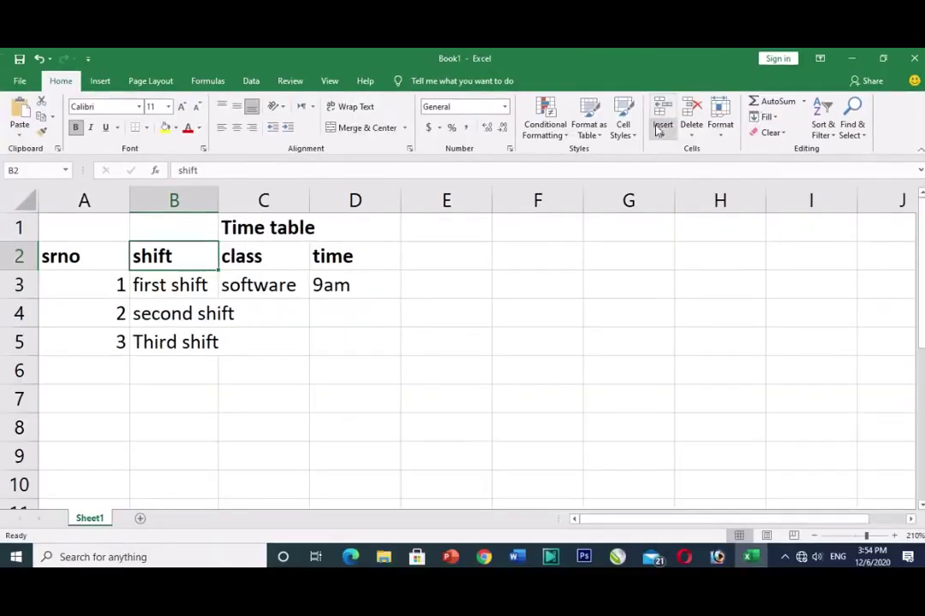
click(664, 137)
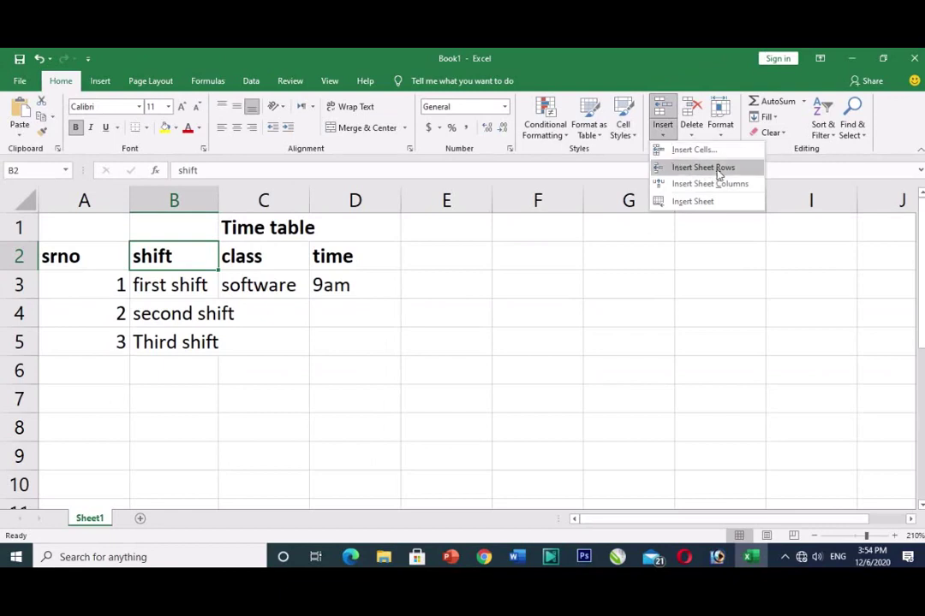
click(710, 168)
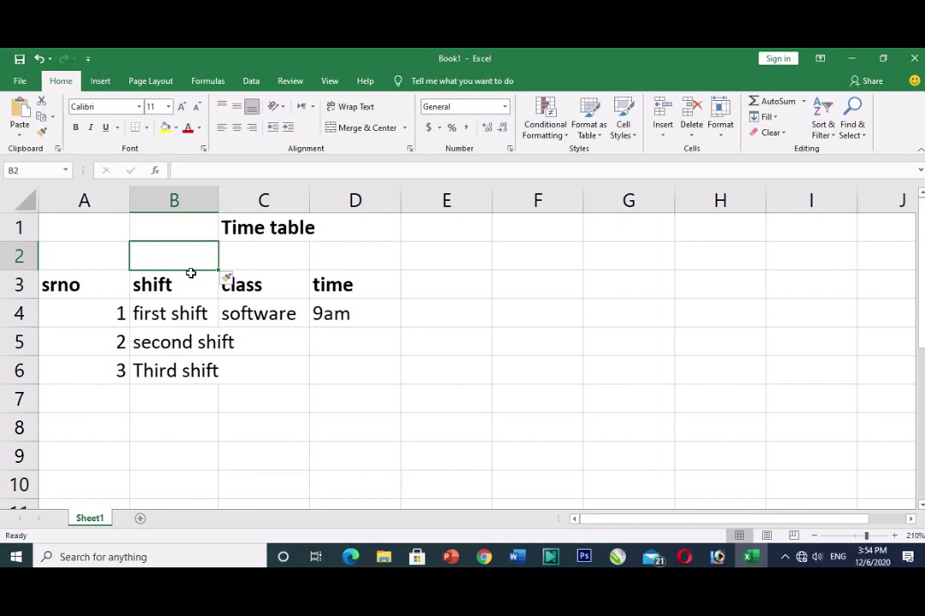
key(ctrl+z)
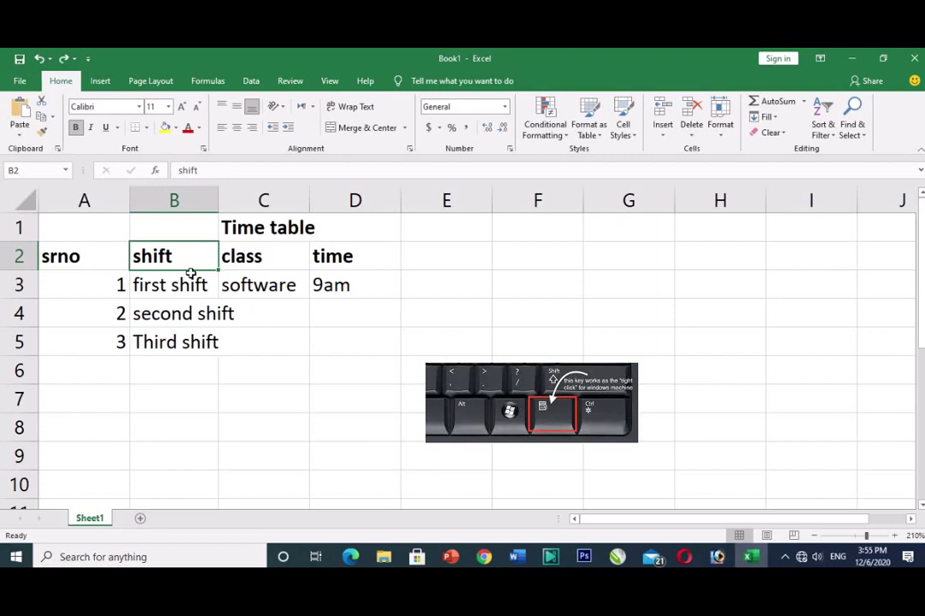
Insert an entire blank row above the header row using the cell Insert options, undoing and redoing the insertion
key(Menu)
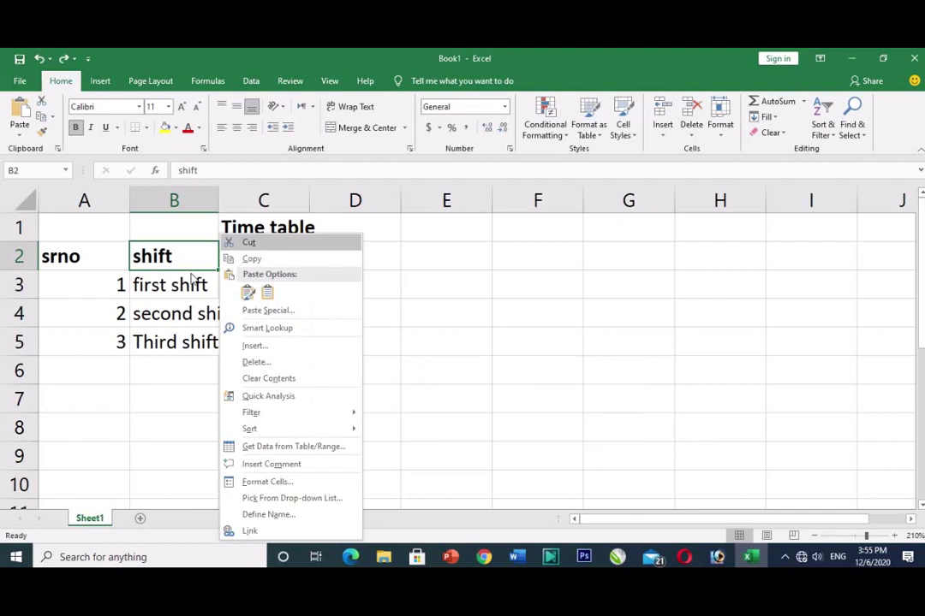
click(267, 348)
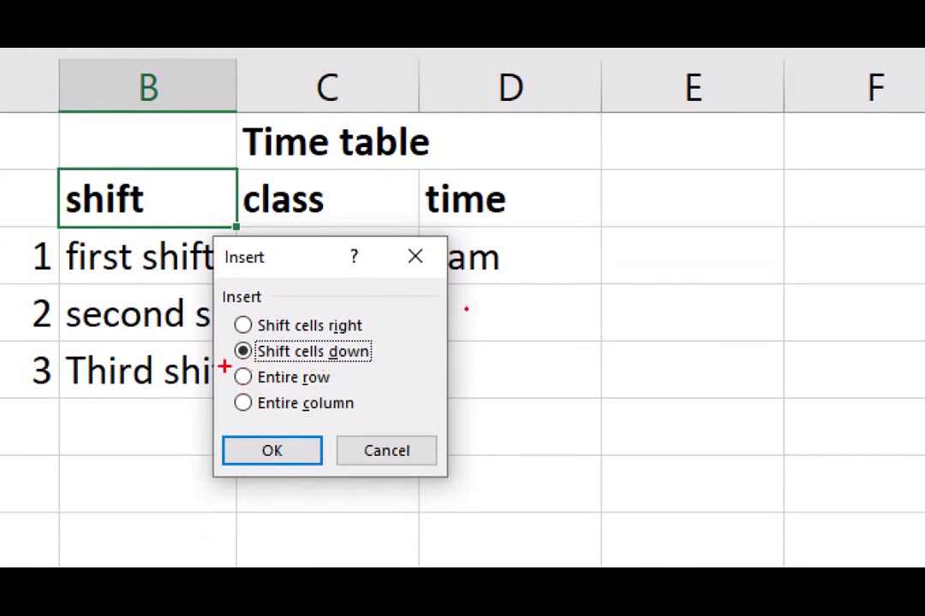
mouse_move(229, 367)
mouse_down()
mouse_move(248, 393)
mouse_move(355, 377)
mouse_move(295, 363)
mouse_move(225, 365)
mouse_up()
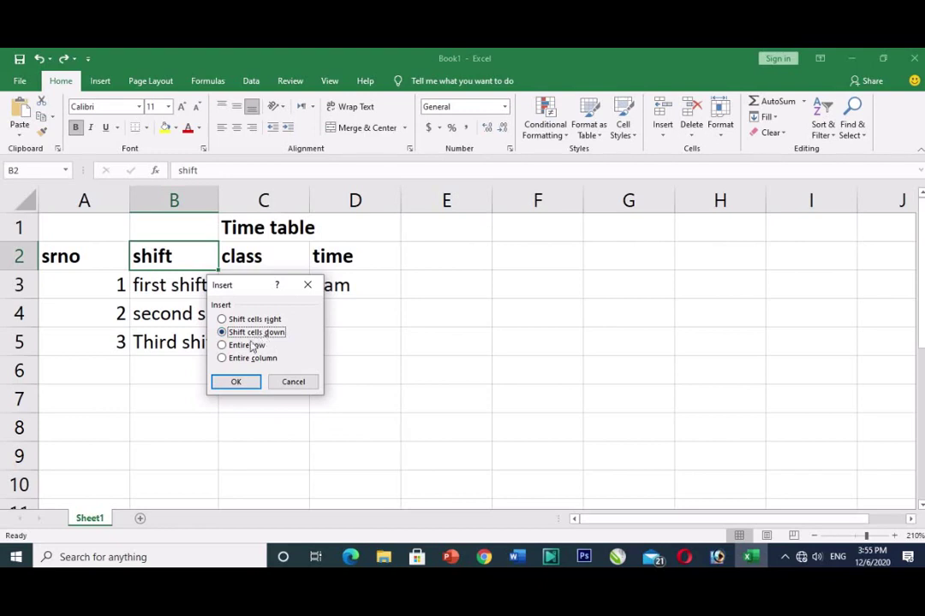
click(248, 345)
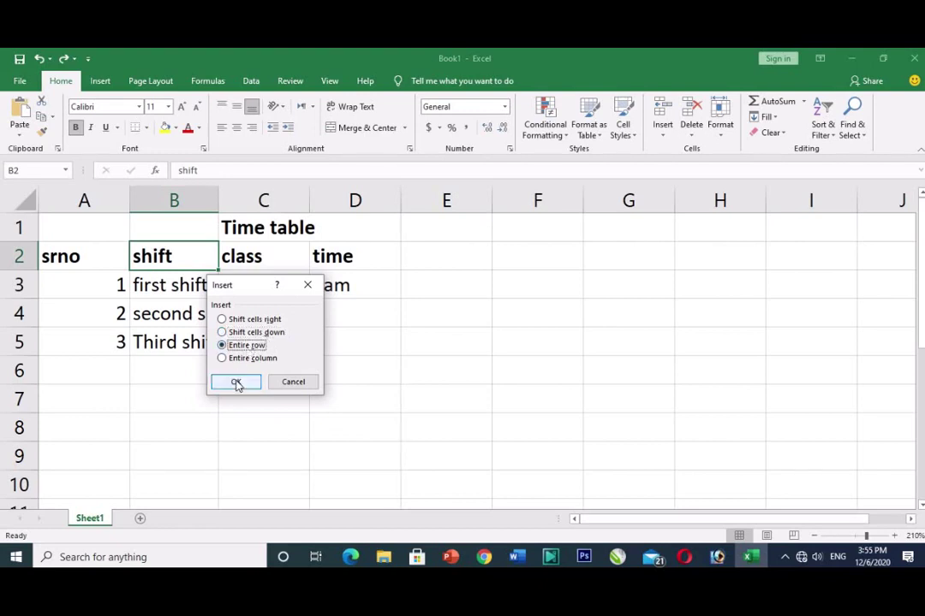
click(235, 382)
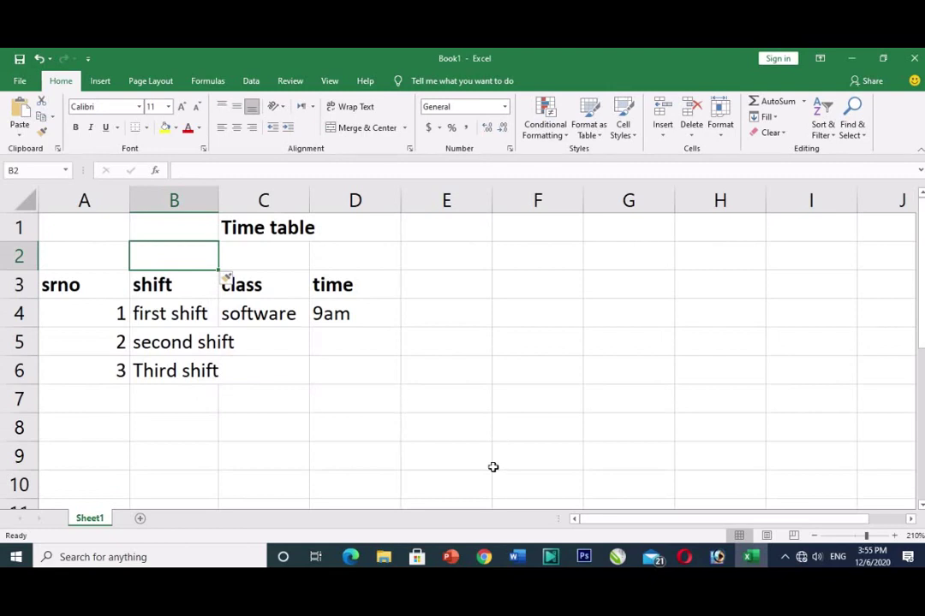
key(ctrl+z)
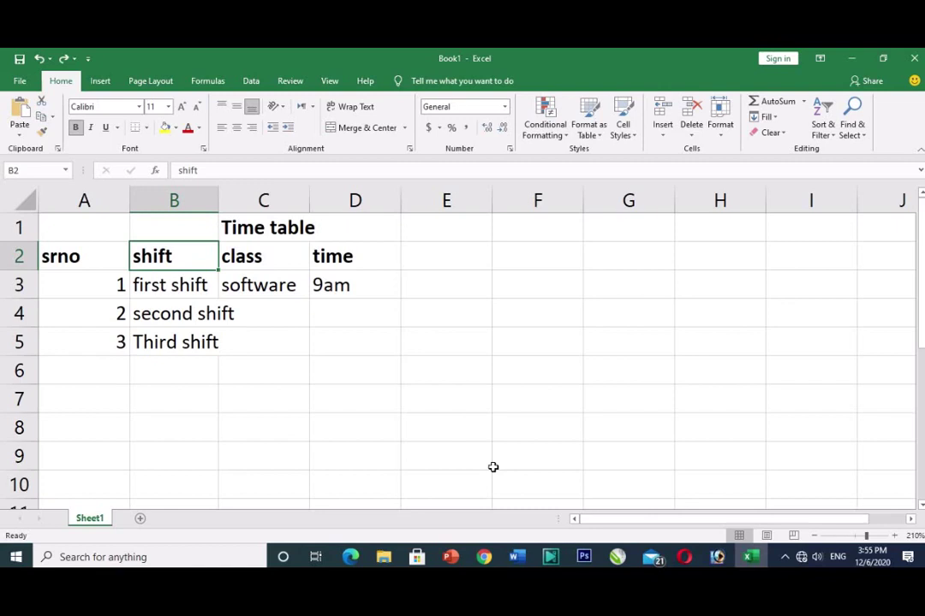
key(ctrl+y)
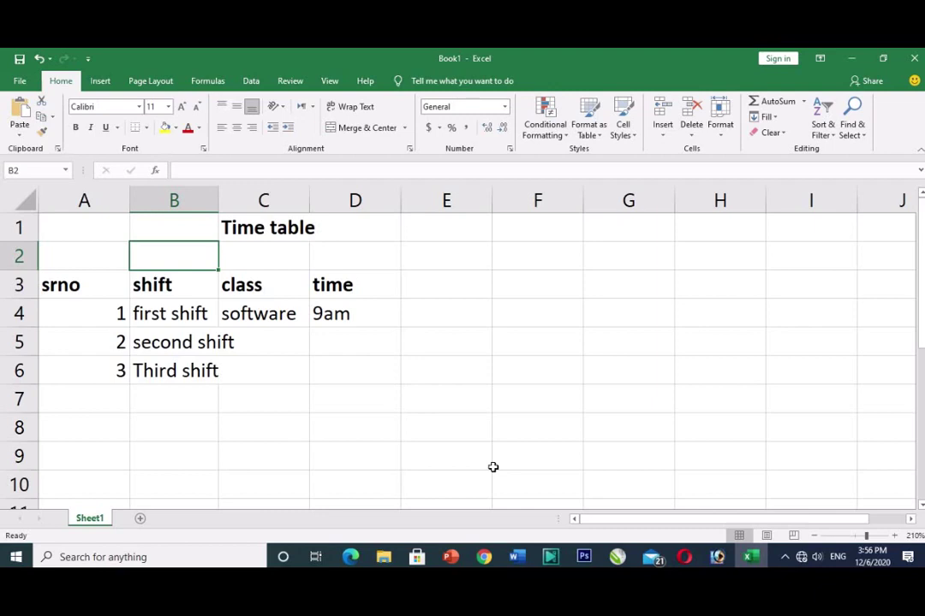
right_click(19, 256)
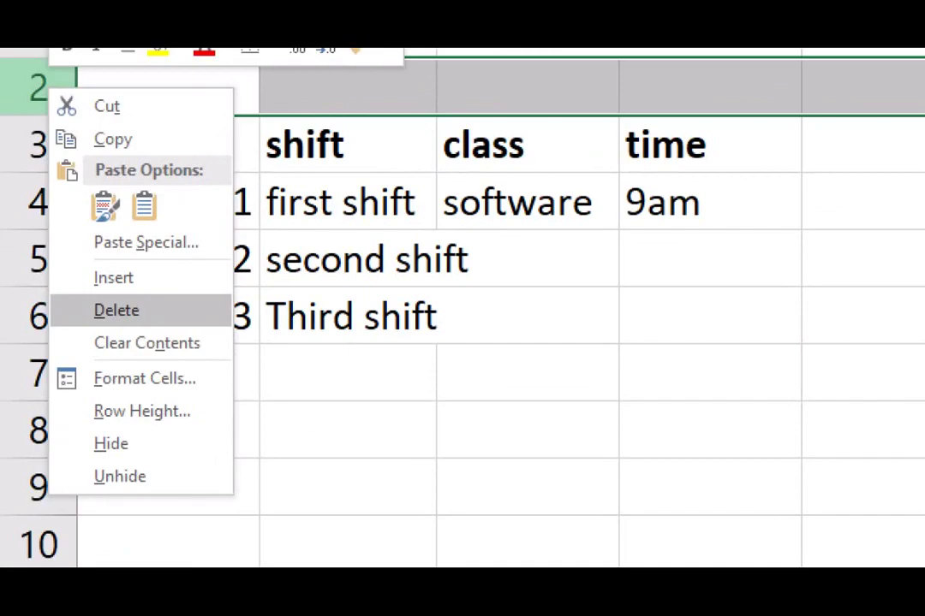
key(Escape)
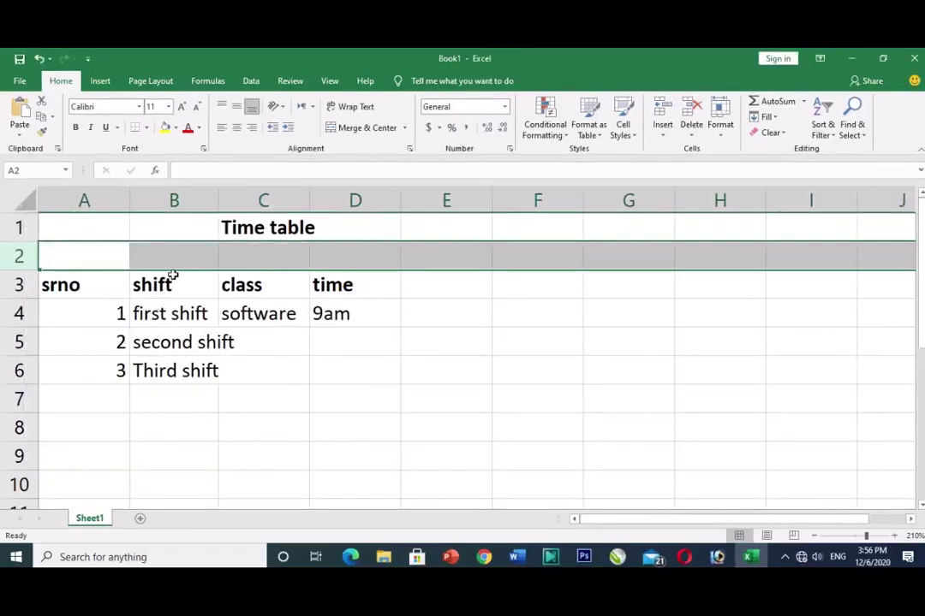
click(176, 258)
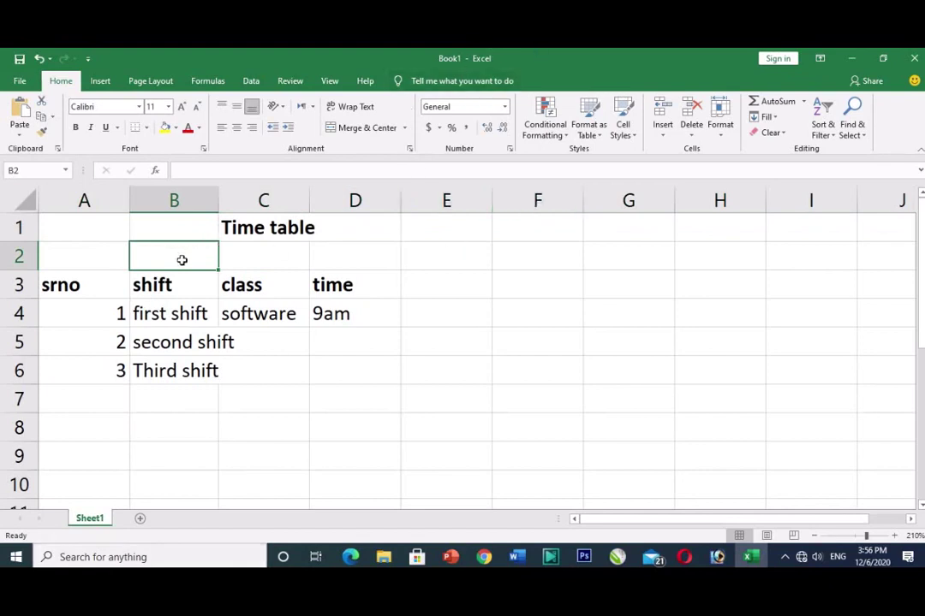
click(691, 133)
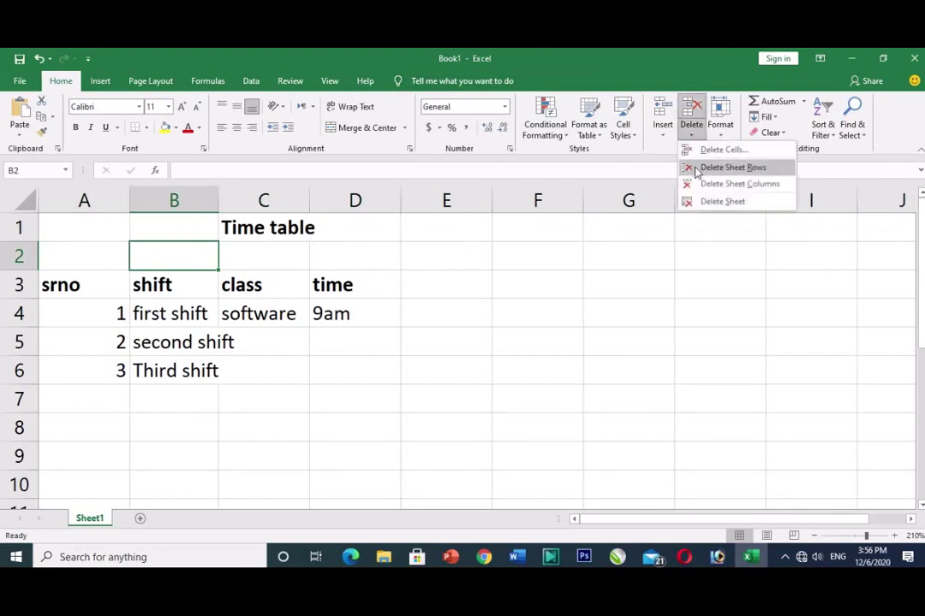
click(186, 250)
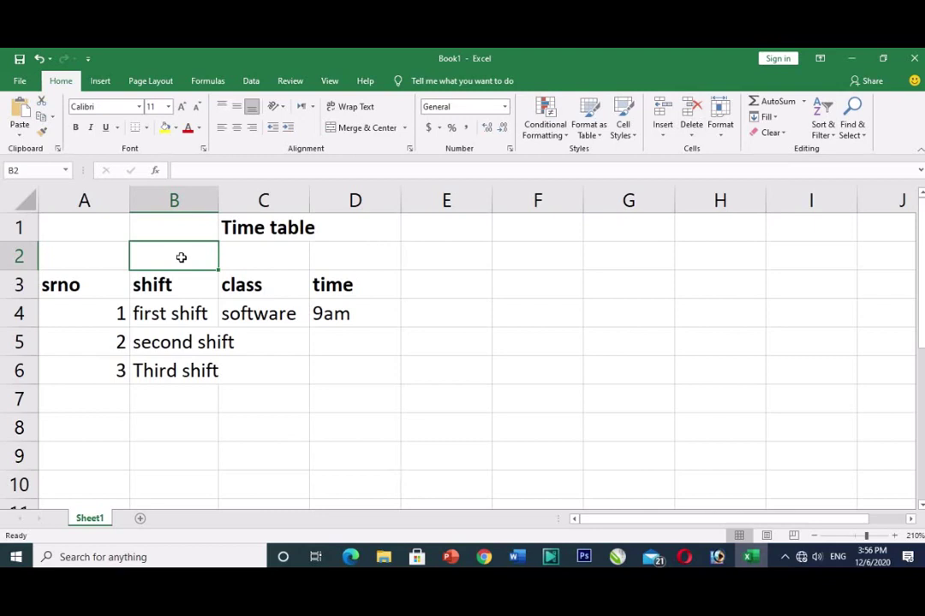
Delete the blank row 2 from cell B2, using the Entire row delete option
right_click(182, 260)
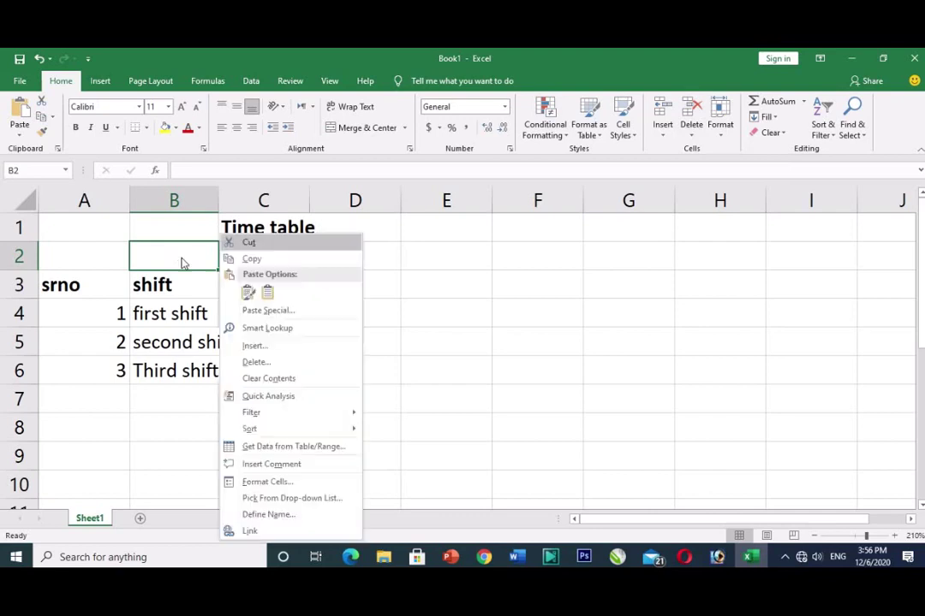
click(276, 364)
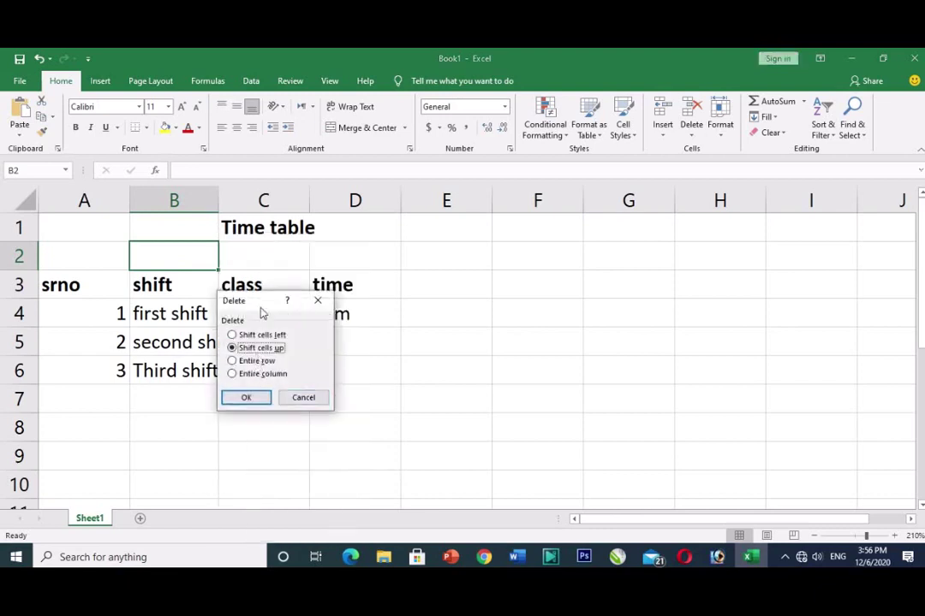
drag(261, 302, 488, 285)
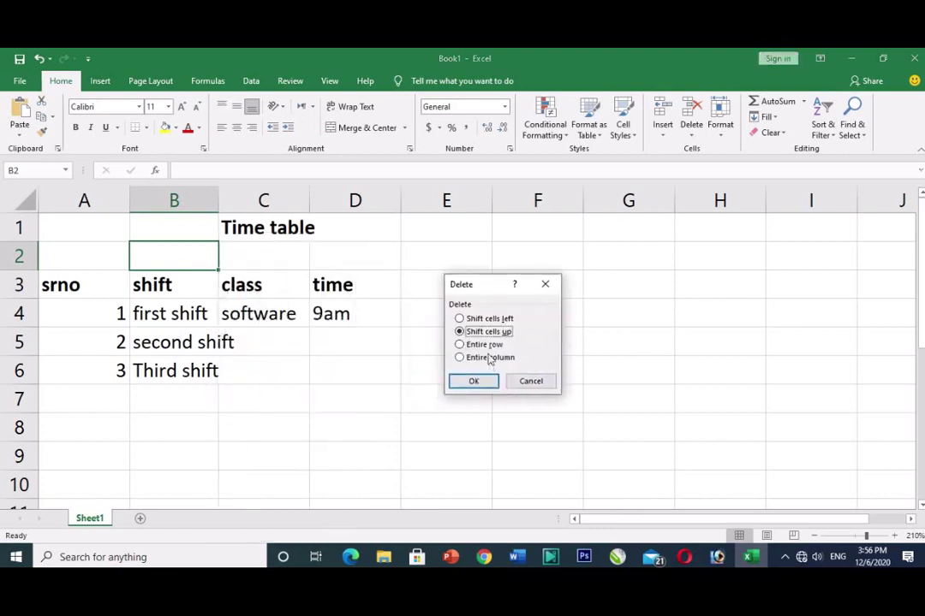
click(482, 346)
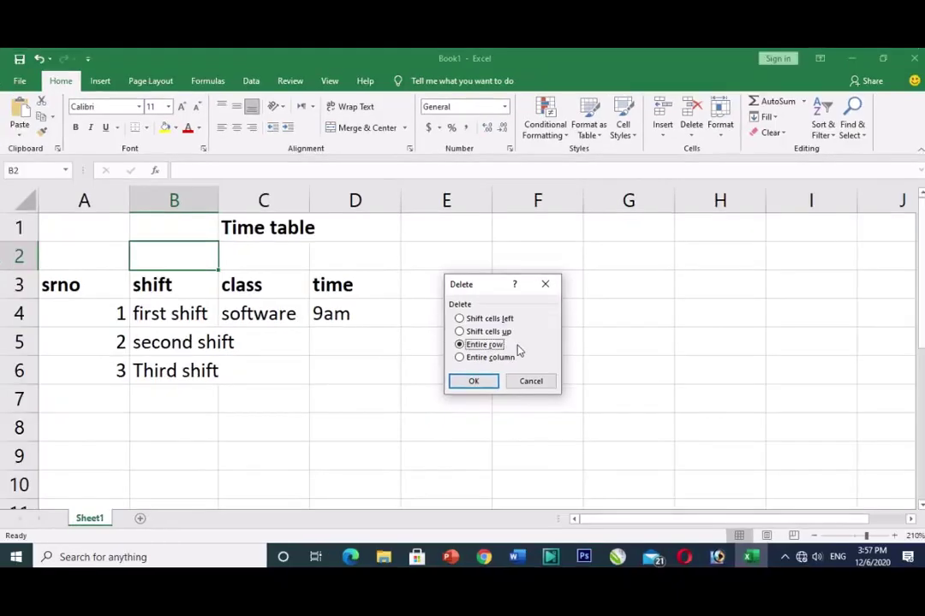
click(473, 382)
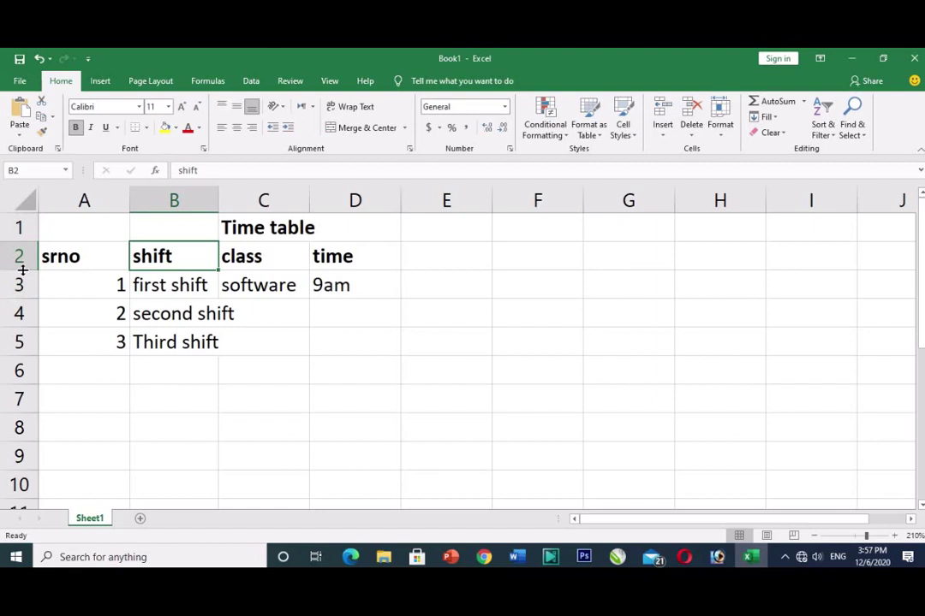
Make header row 2 taller by moving its lower border, and undo the resize
drag(23, 270, 23, 310)
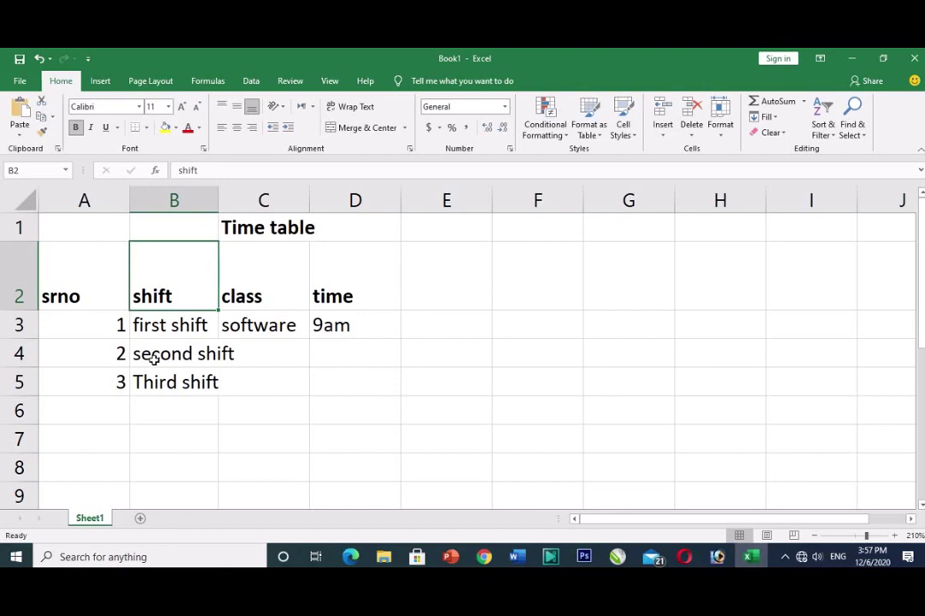
key(ctrl+z)
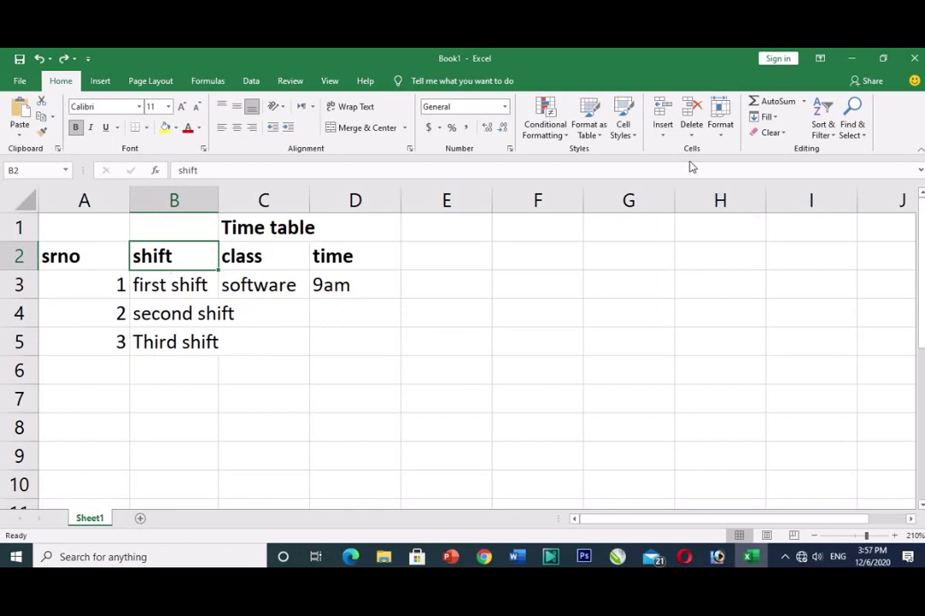
Set the row height of header row 2 to 40
click(720, 129)
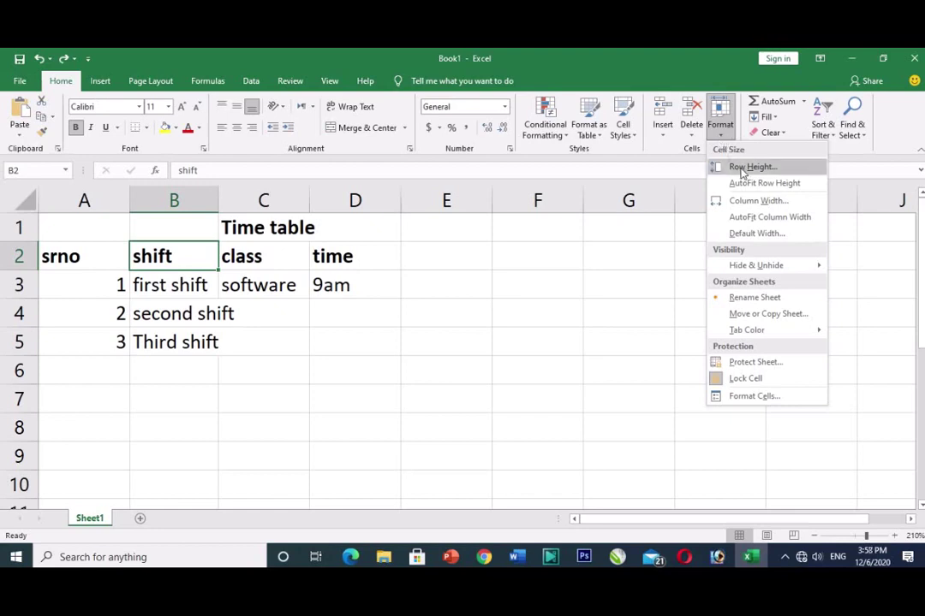
click(742, 168)
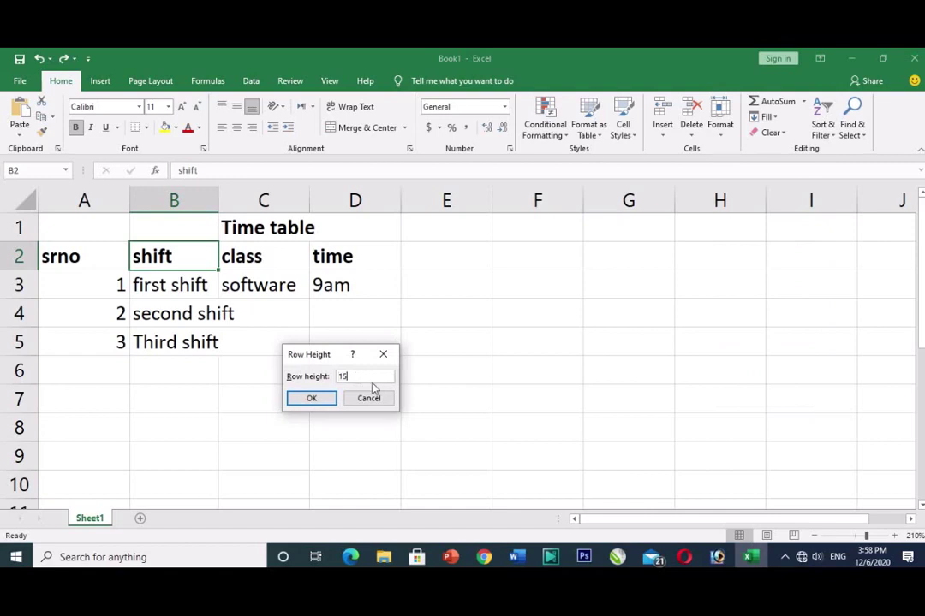
drag(299, 360, 434, 306)
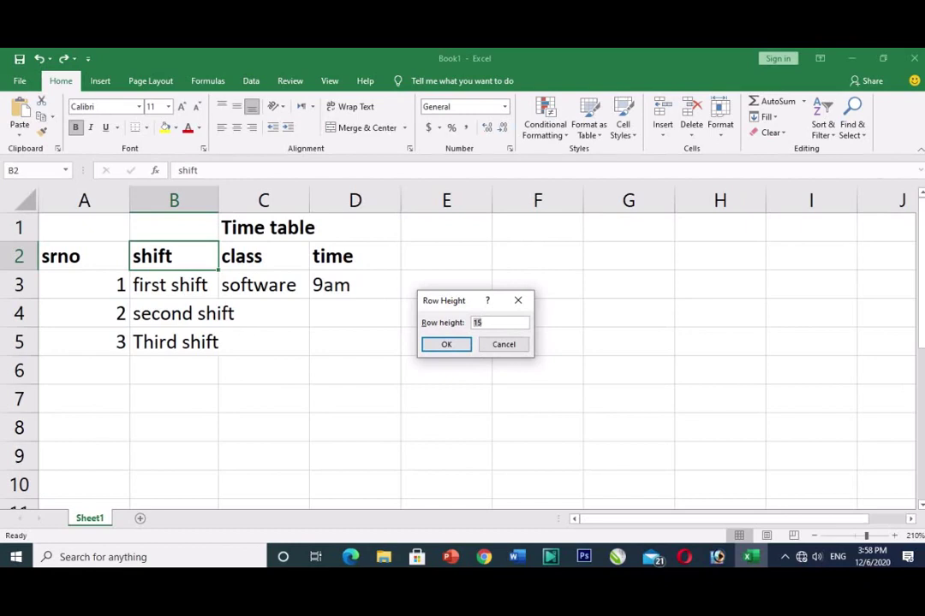
text(40)
click(446, 344)
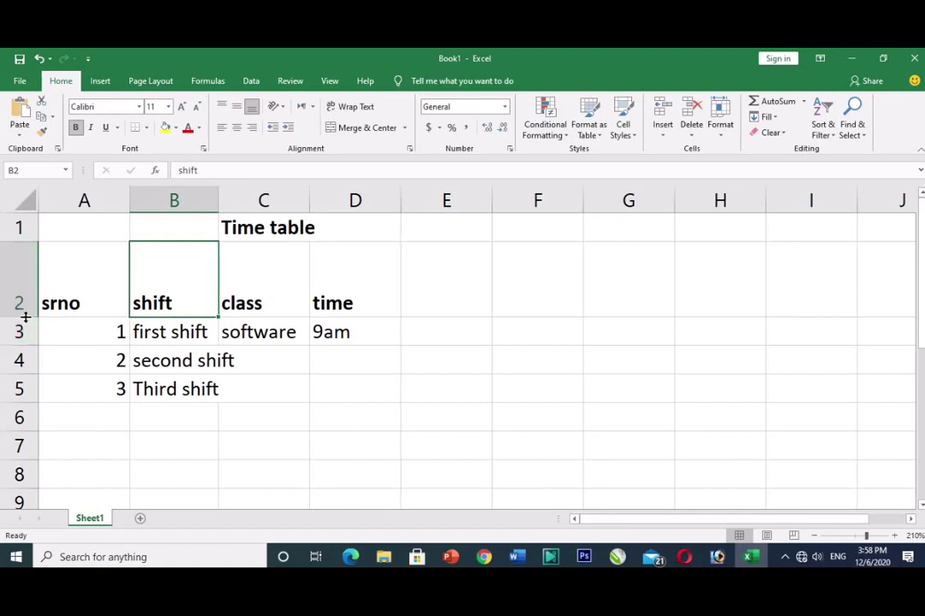
Shorten header row 2 by moving its lower border up, and make it slightly taller again
drag(25, 317, 31, 274)
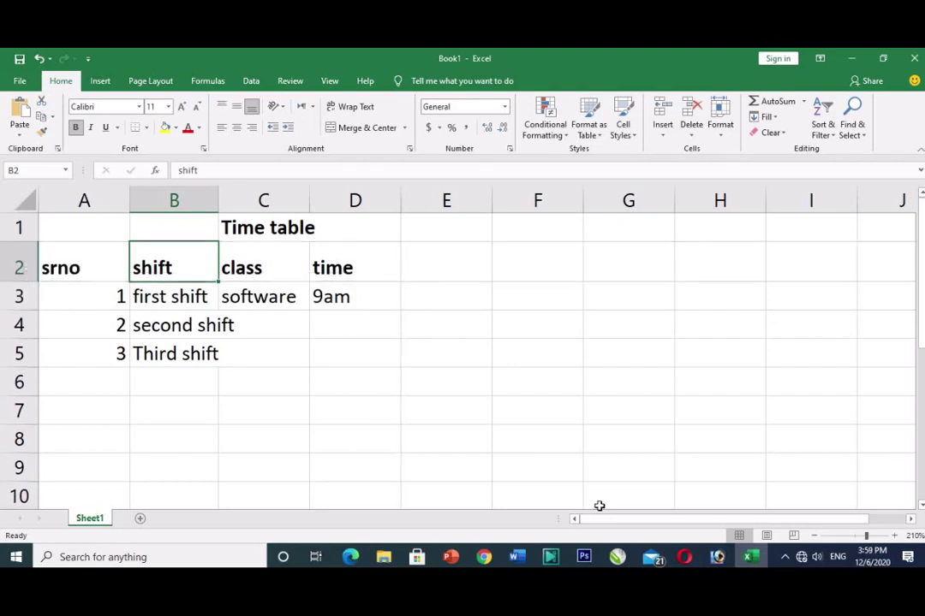
drag(25, 282, 24, 295)
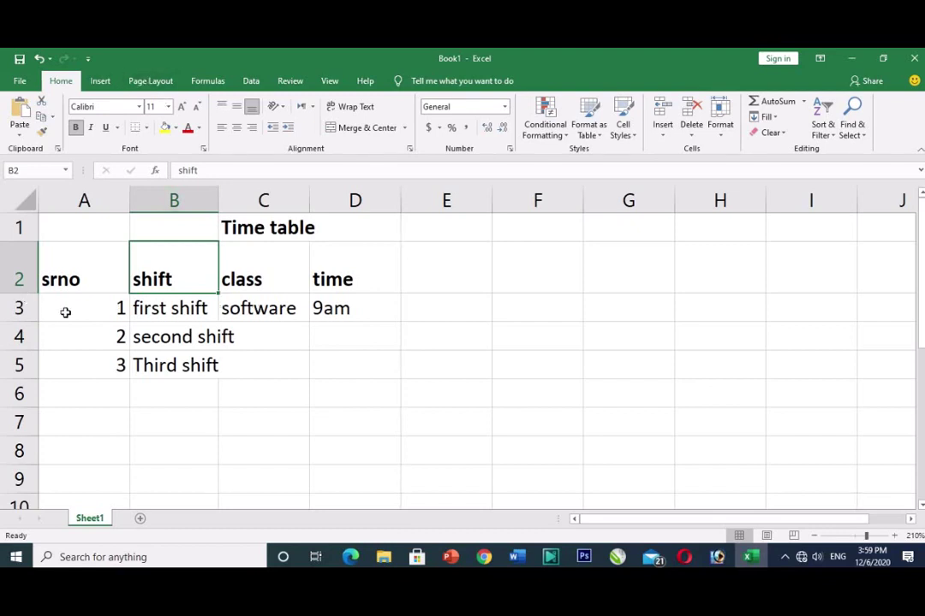
AutoFit the height of header row 2 to its contents and undo the change
double_click(23, 293)
click(23, 293)
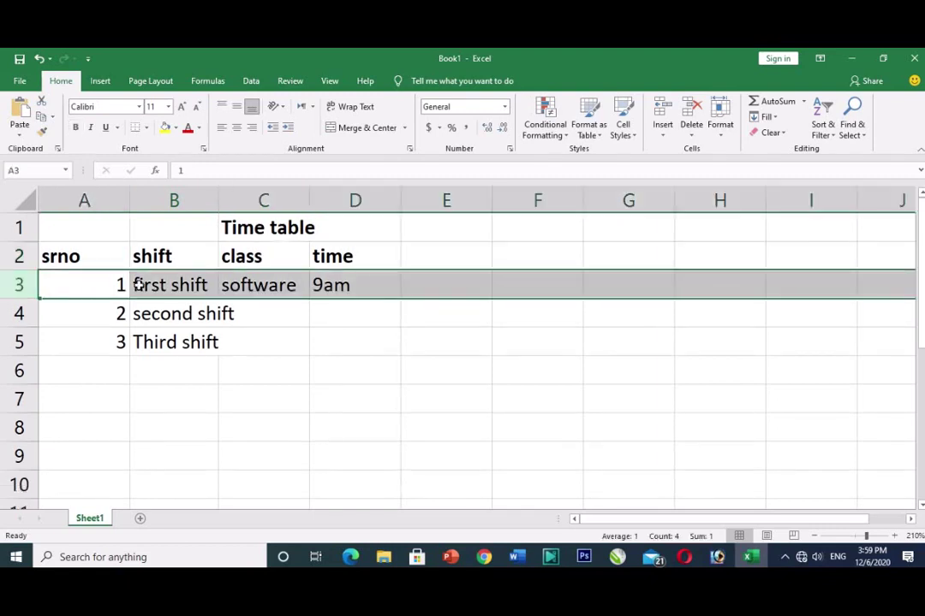
click(176, 283)
key(ctrl+z)
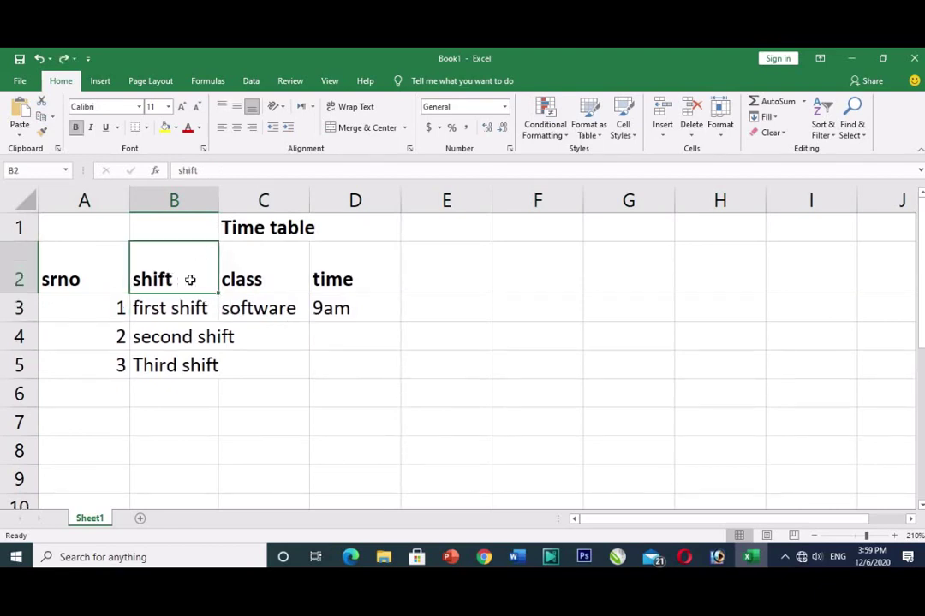
AutoFit the height of header row 2 to its contents
click(722, 137)
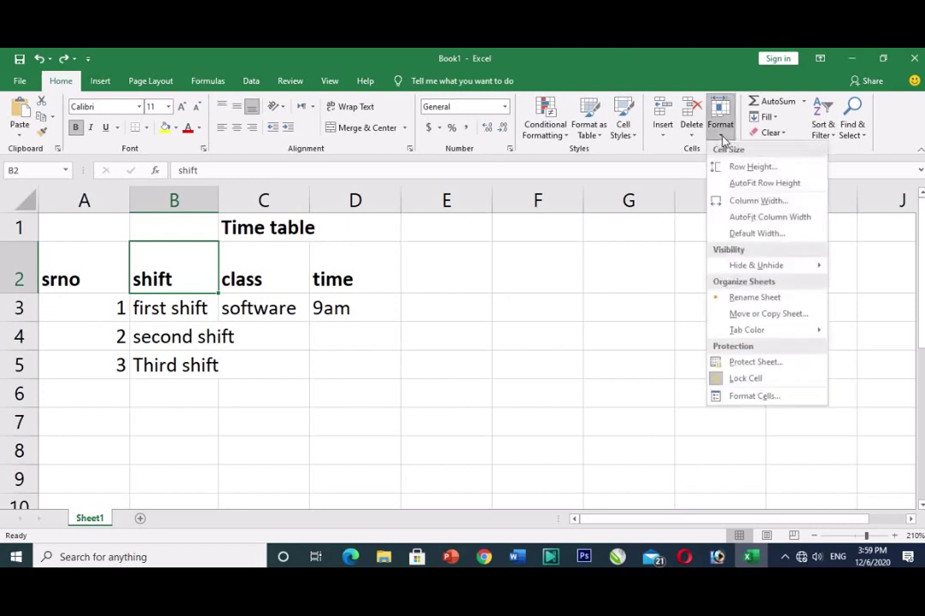
click(726, 184)
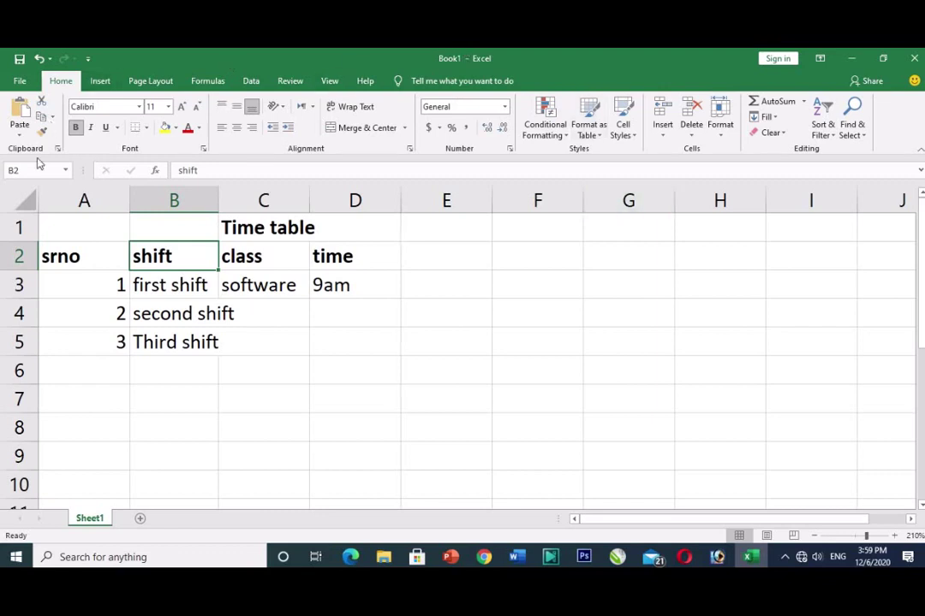
click(73, 262)
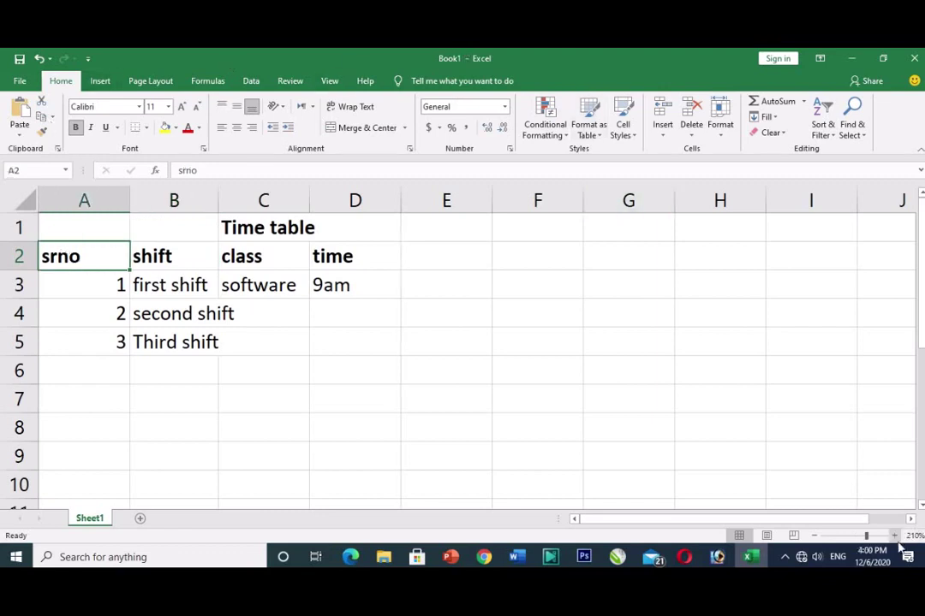
click(894, 536)
click(894, 536)
click(894, 536)
click(894, 536)
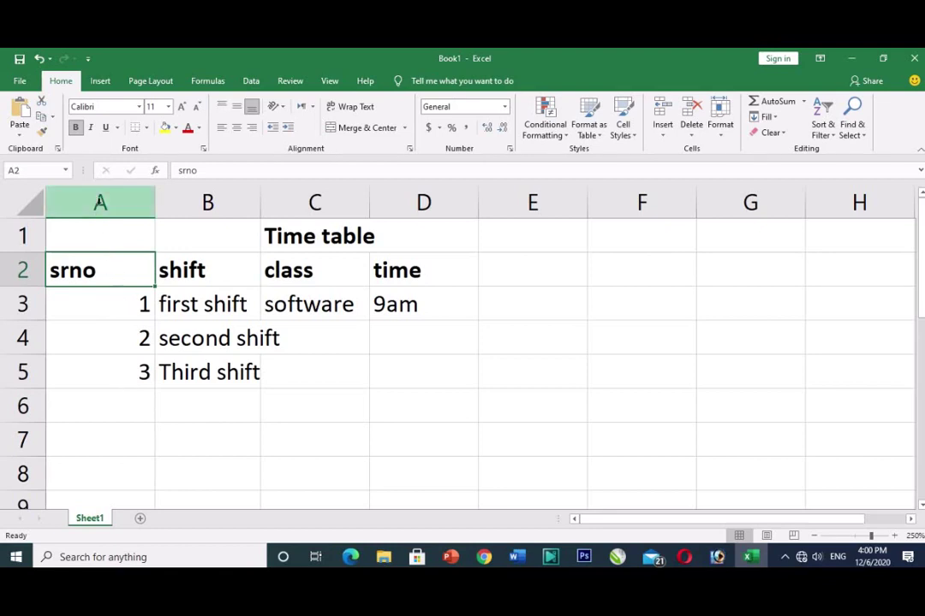
right_click(100, 202)
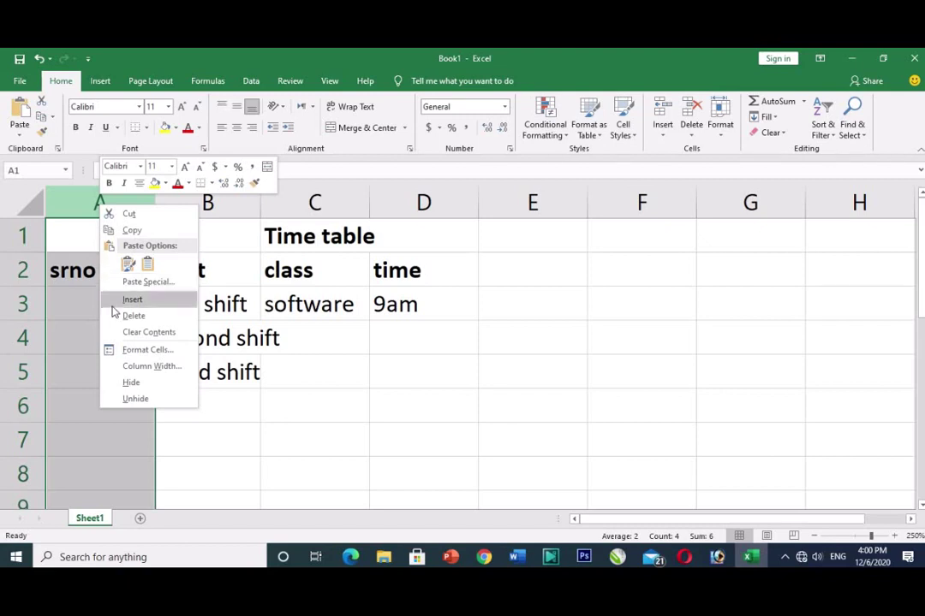
click(79, 299)
click(78, 299)
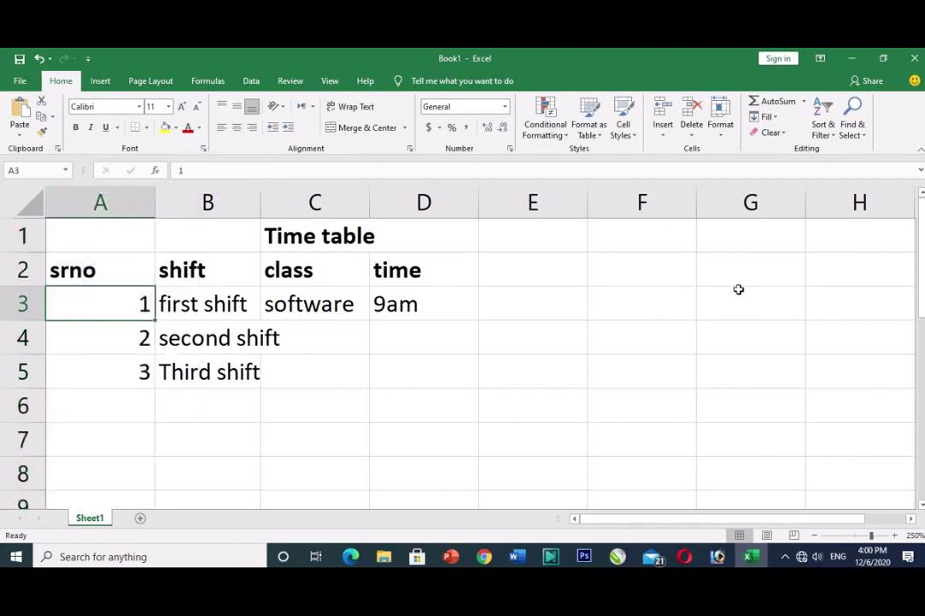
click(663, 137)
right_click(125, 308)
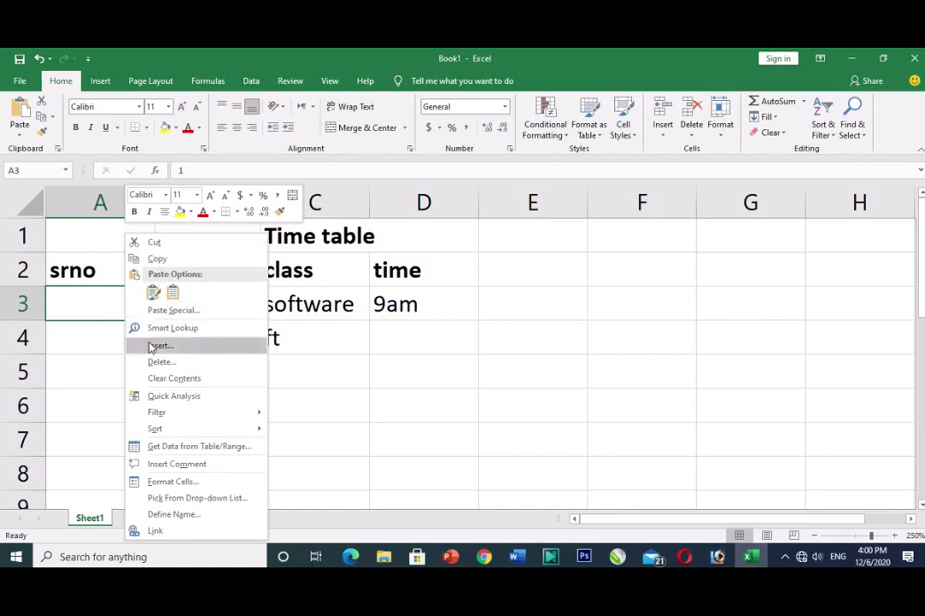
click(104, 310)
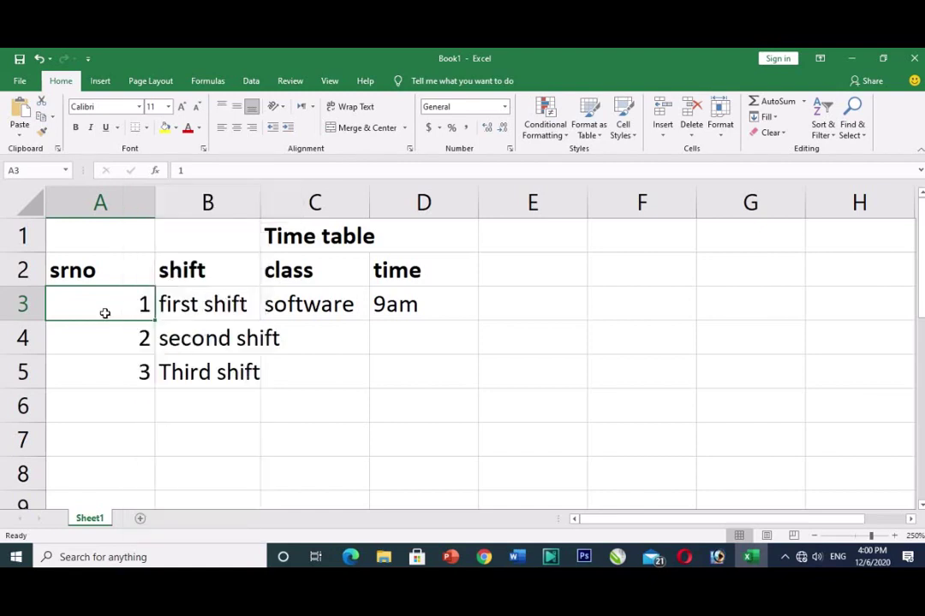
Insert an entire column at cell A3, ahead of the srno column
right_click(157, 348)
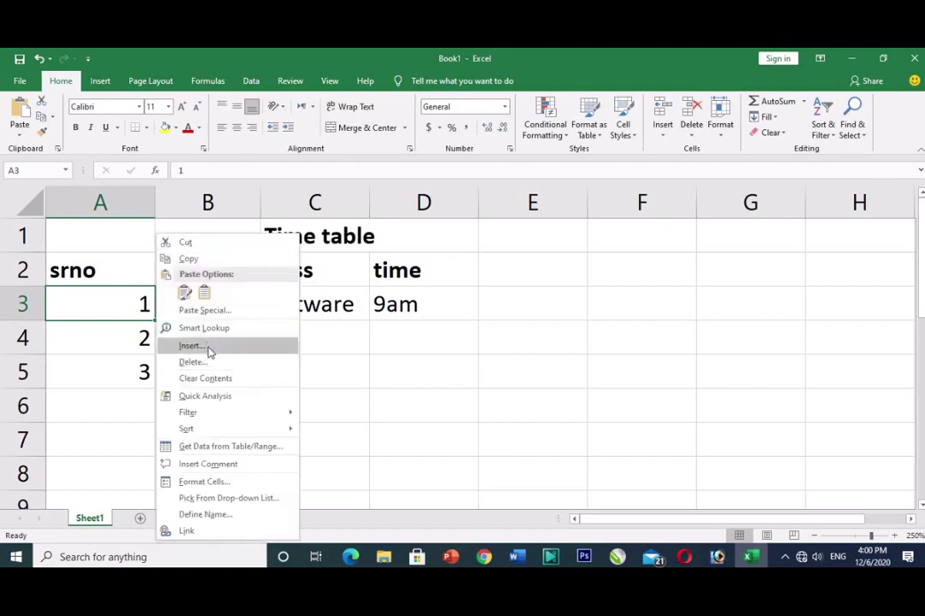
click(192, 346)
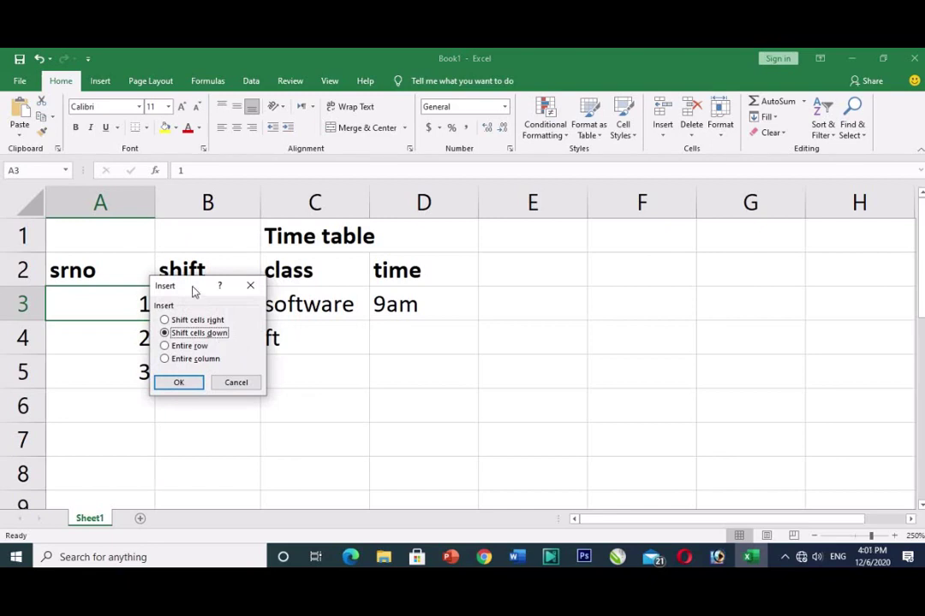
drag(194, 290, 580, 309)
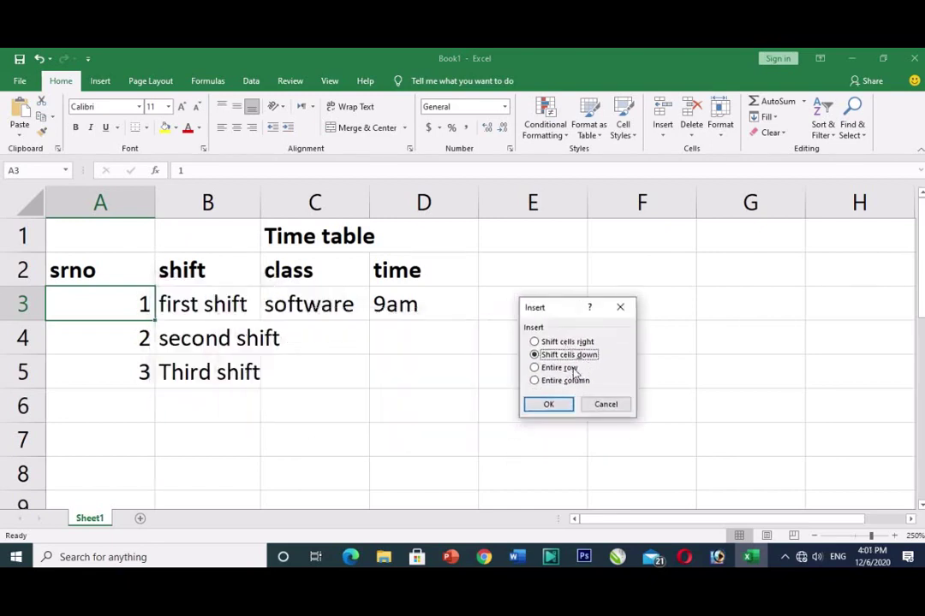
click(590, 383)
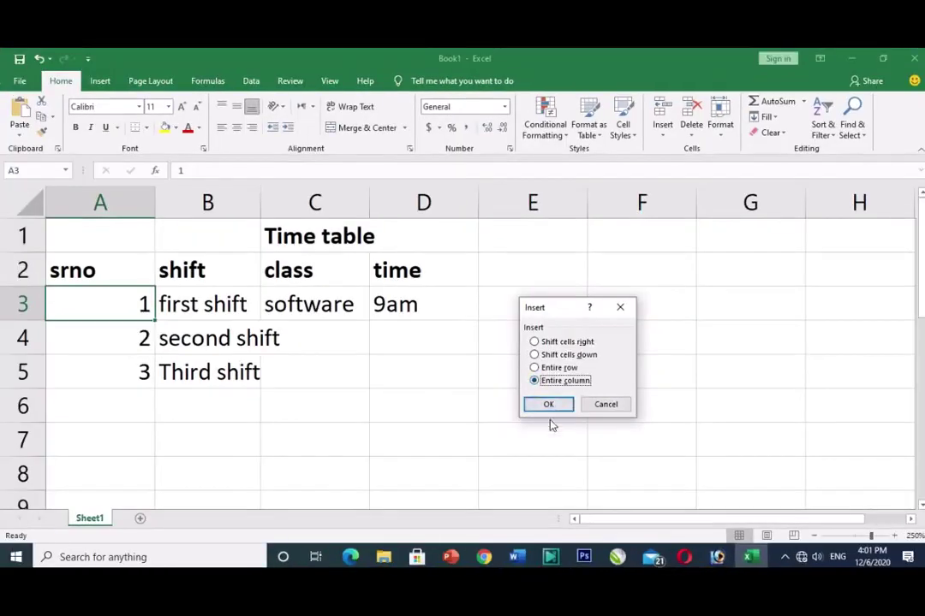
click(547, 404)
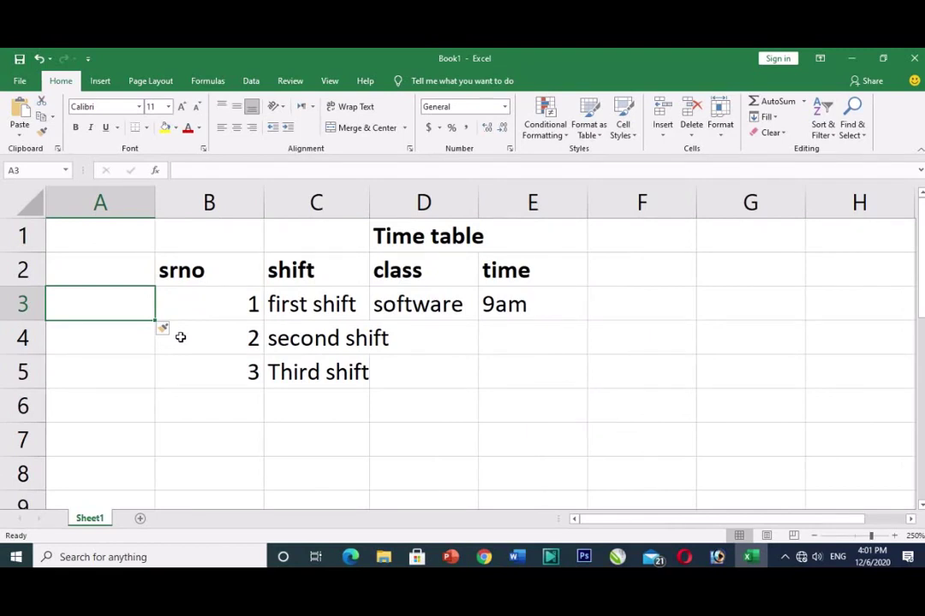
Insert another blank column before column A using the whole-column selection
right_click(114, 213)
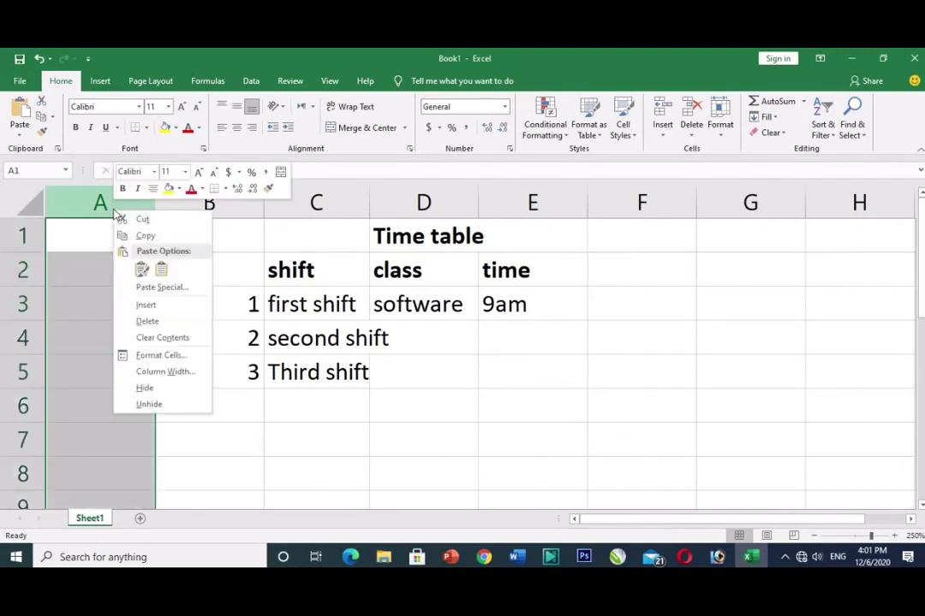
click(142, 306)
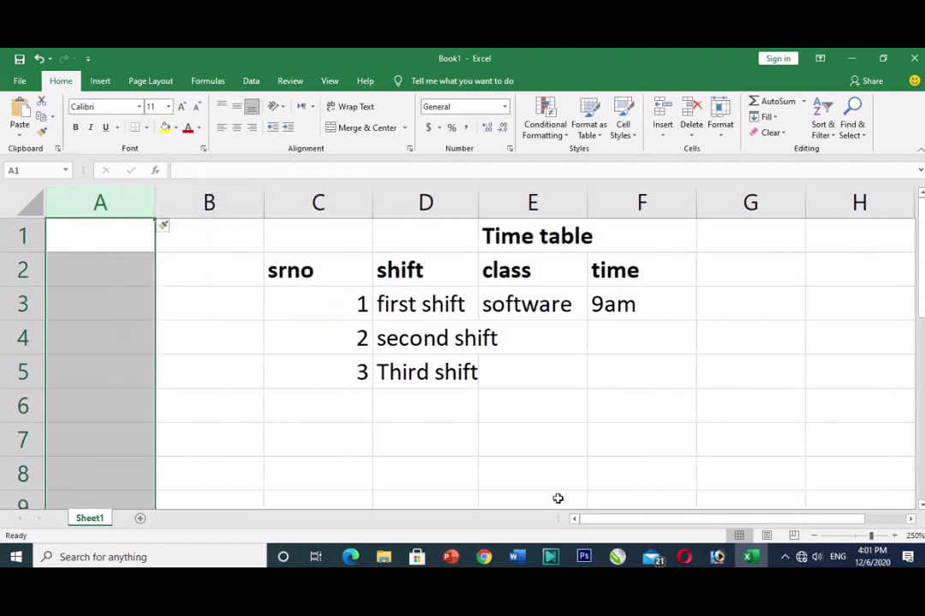
click(194, 267)
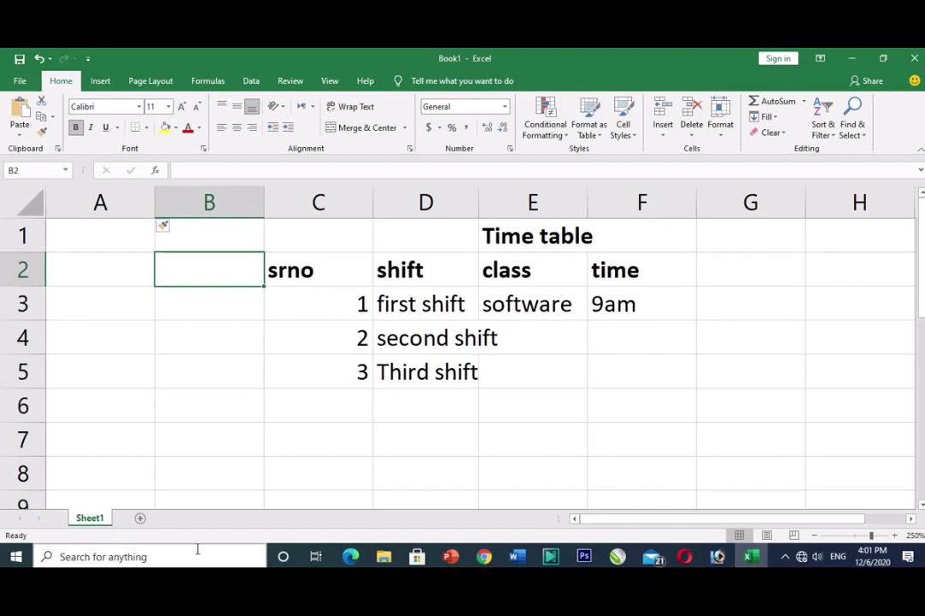
click(103, 202)
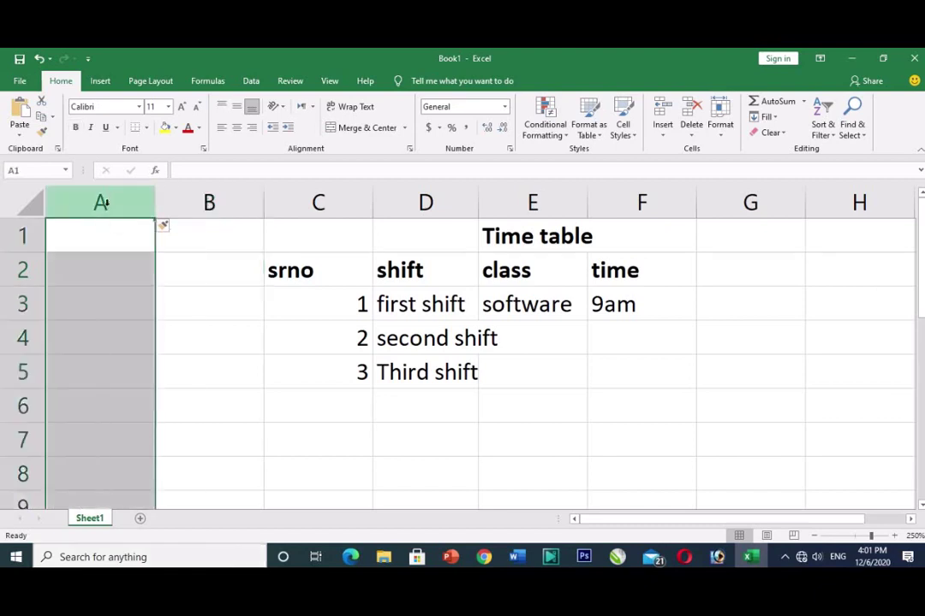
right_click(104, 204)
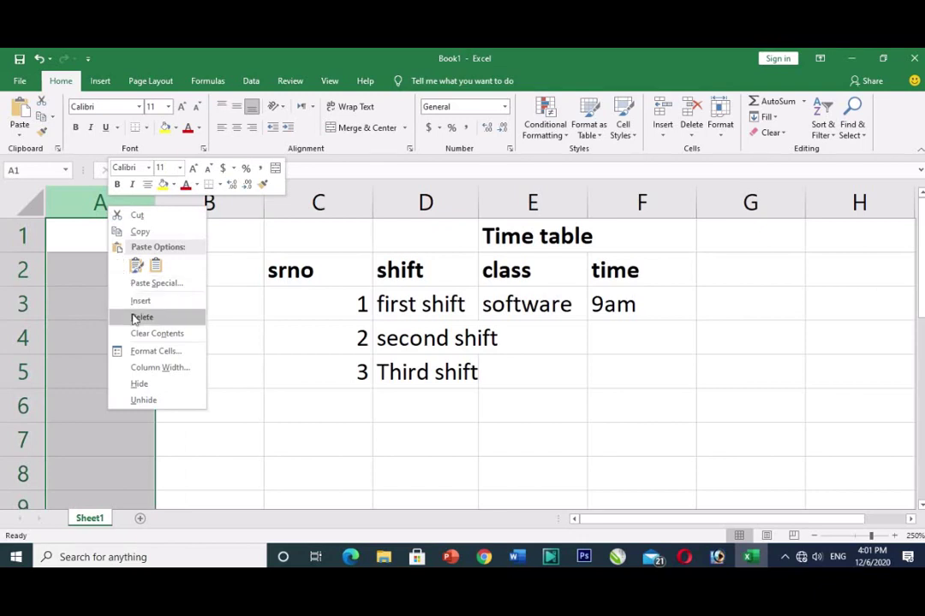
click(96, 240)
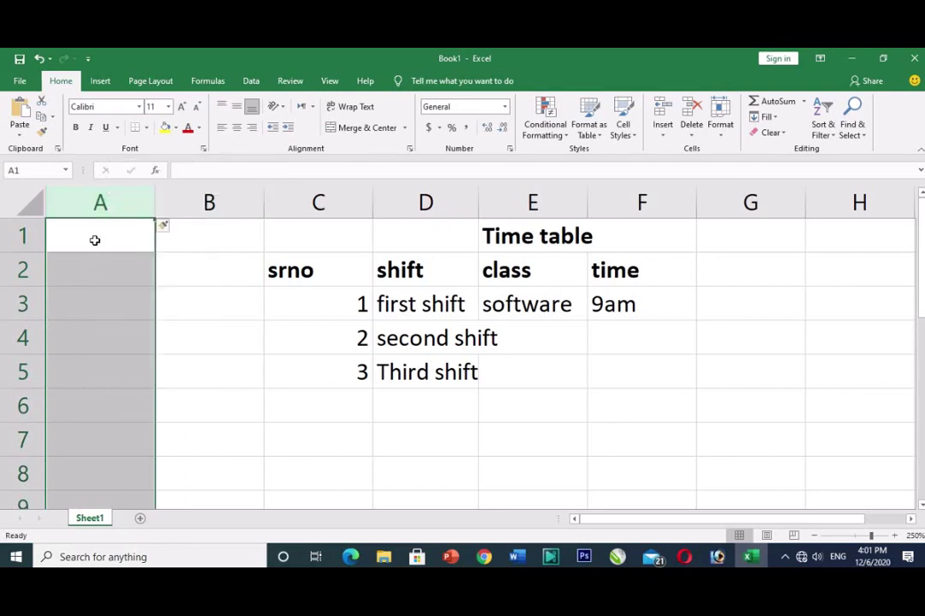
click(94, 240)
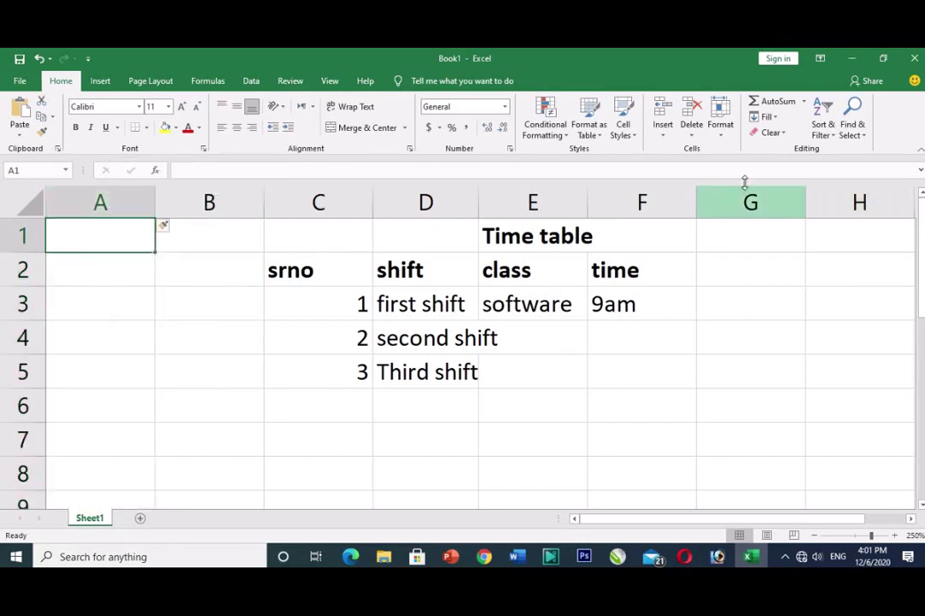
click(691, 133)
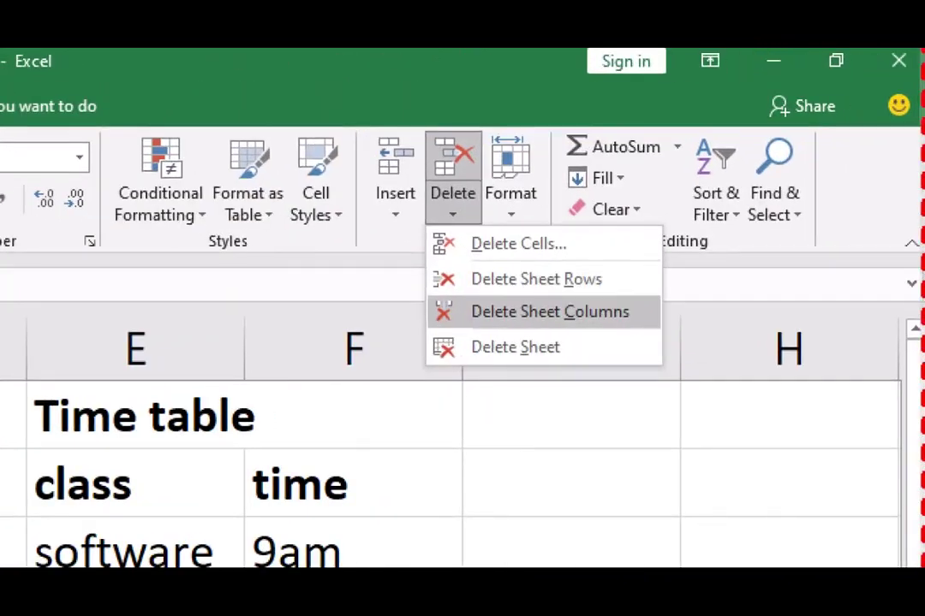
key(Escape)
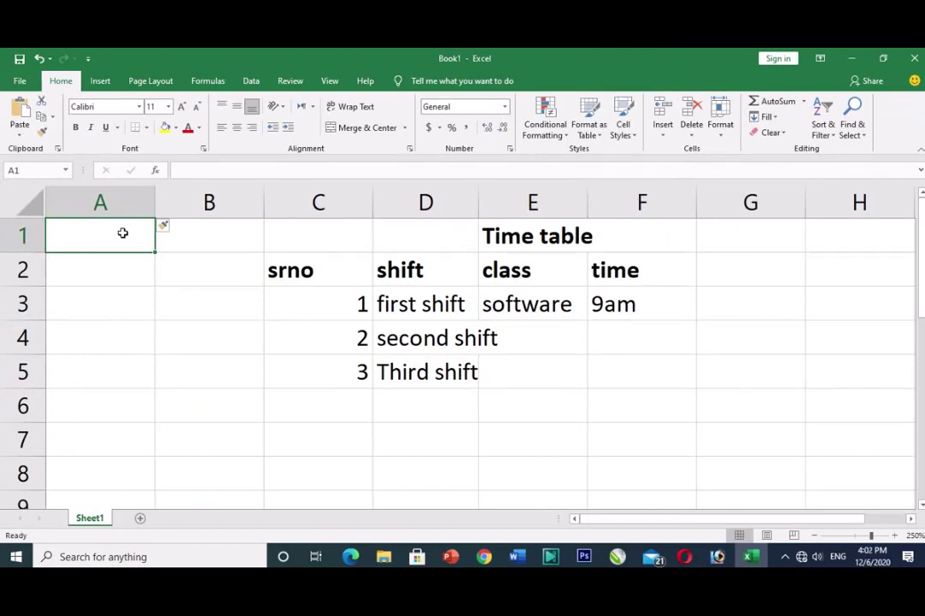
Delete the entire blank column containing cell A1
right_click(123, 237)
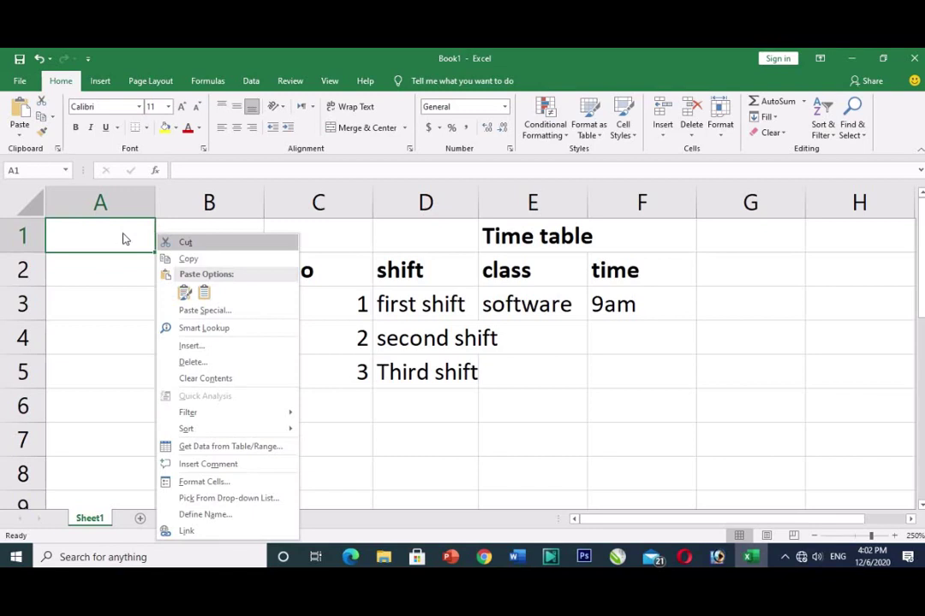
click(210, 366)
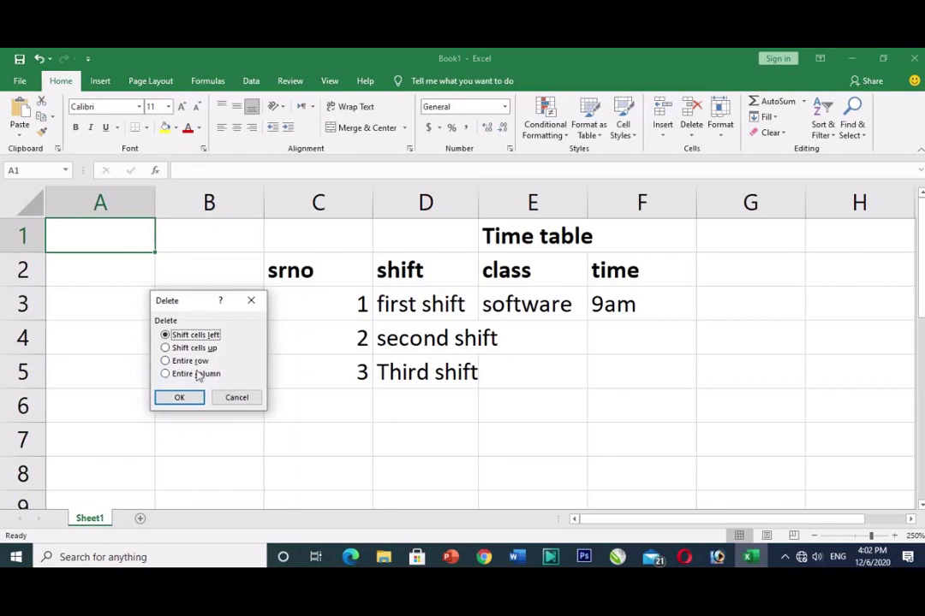
click(186, 376)
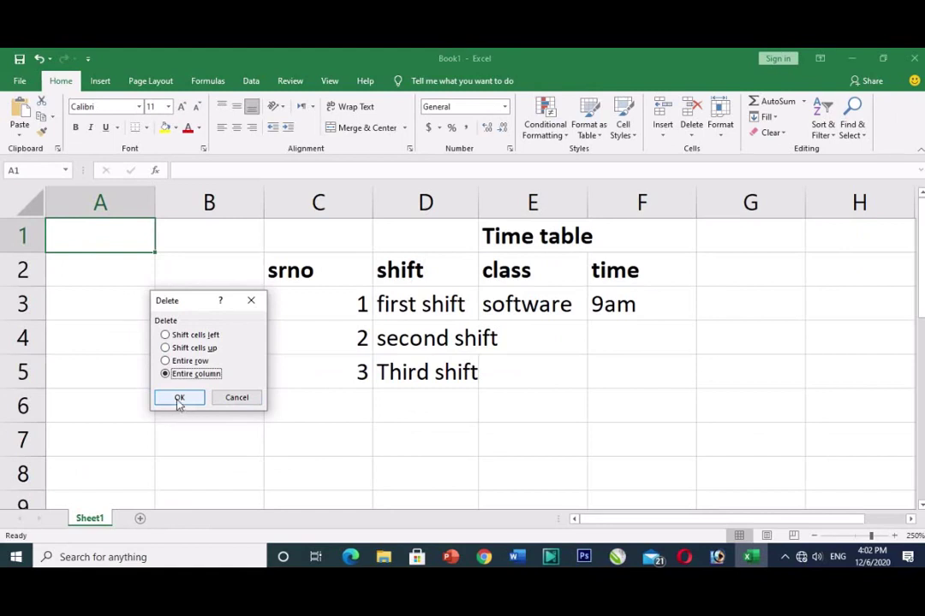
click(179, 399)
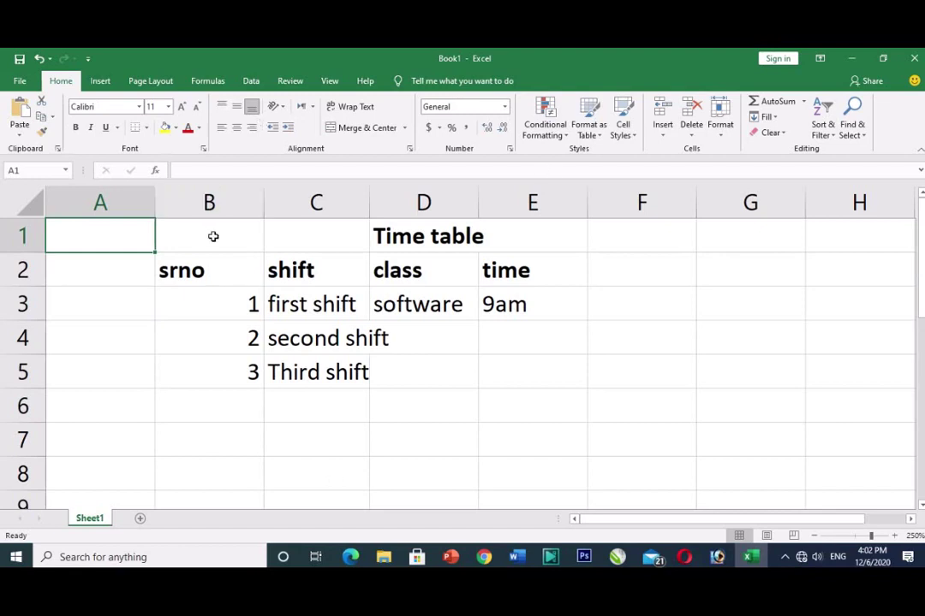
click(220, 272)
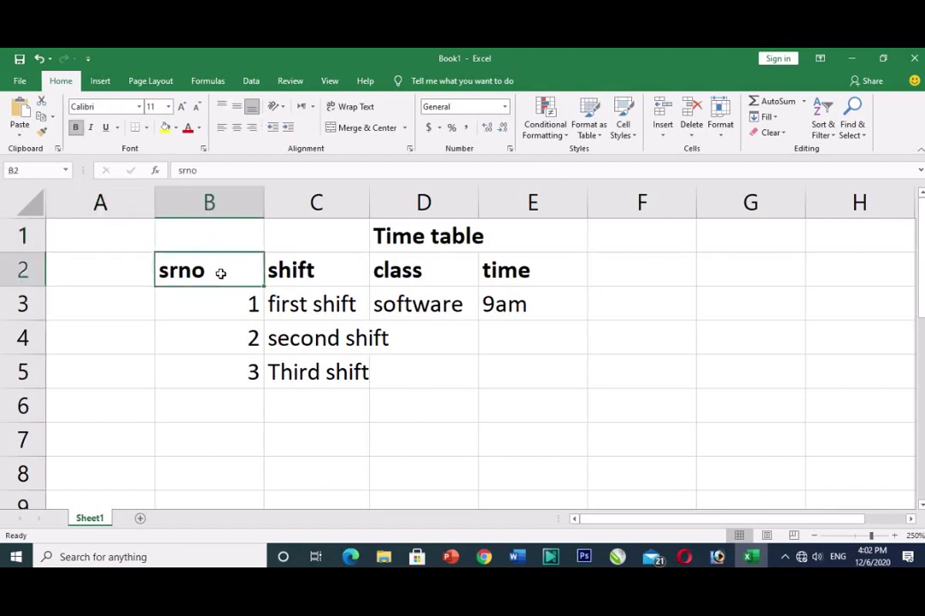
click(315, 274)
click(224, 276)
click(894, 536)
click(894, 536)
click(893, 536)
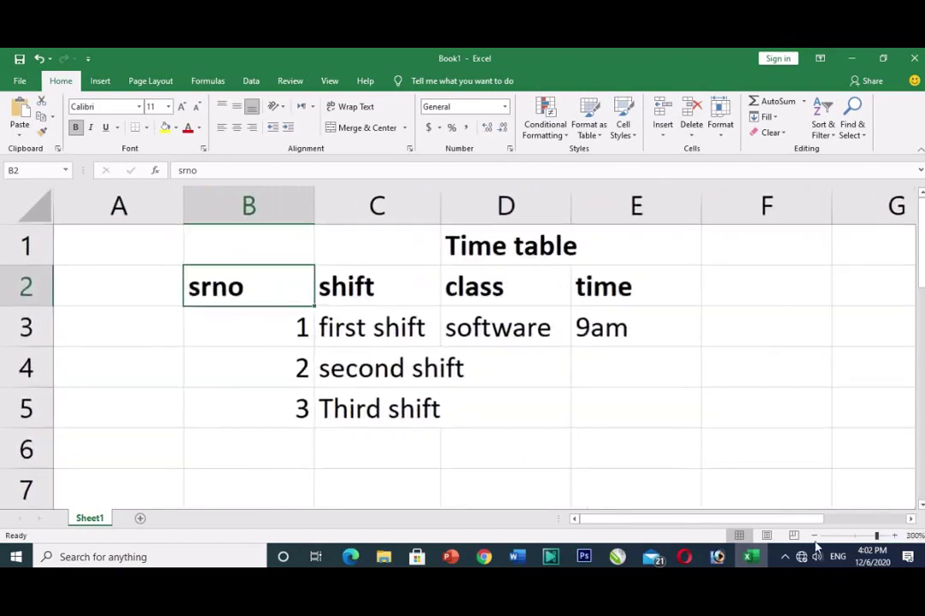
mouse_move(629, 519)
mouse_down()
mouse_move(638, 522)
mouse_move(629, 522)
mouse_up()
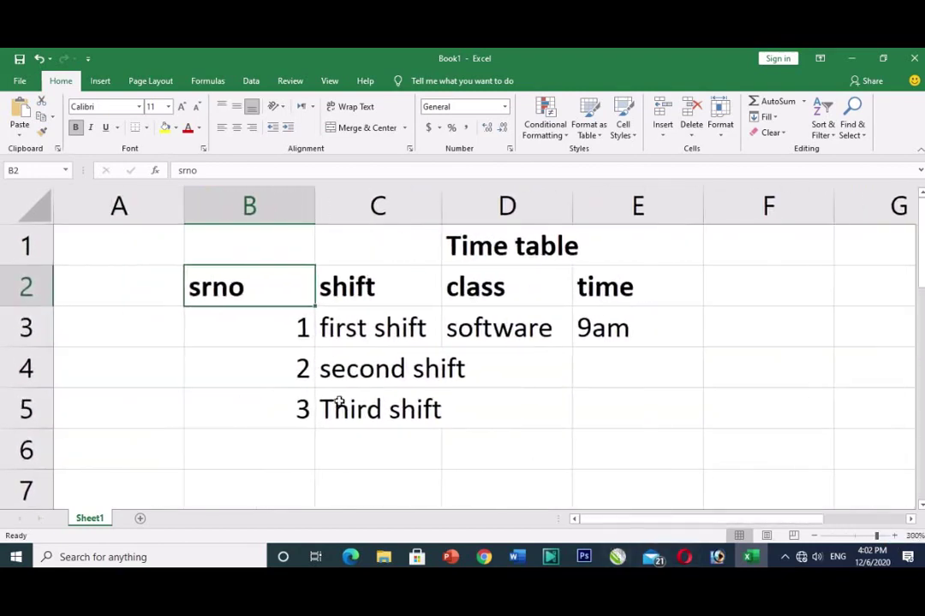
click(388, 327)
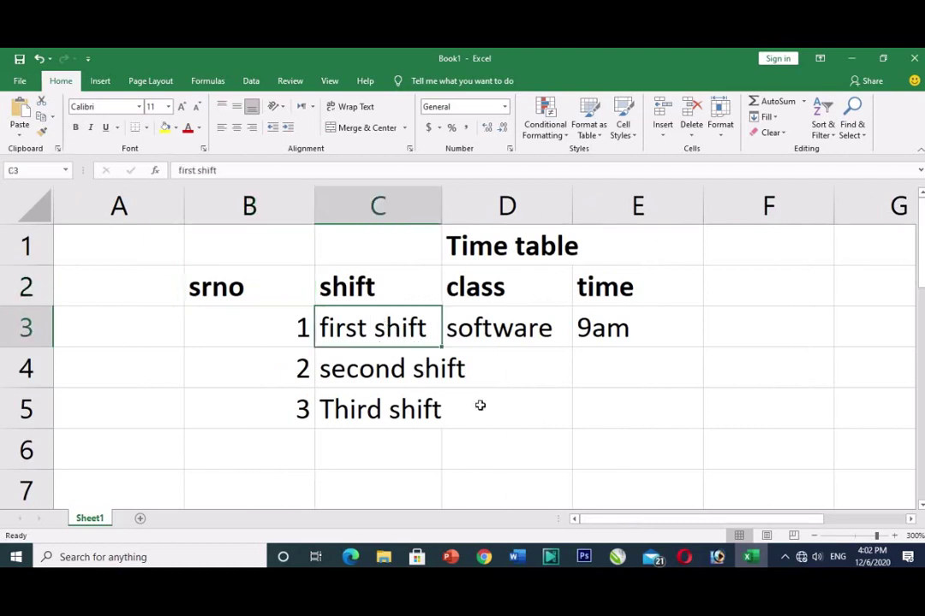
Widen column C by moving its border until "second shift" fits, and undo the resize
click(382, 371)
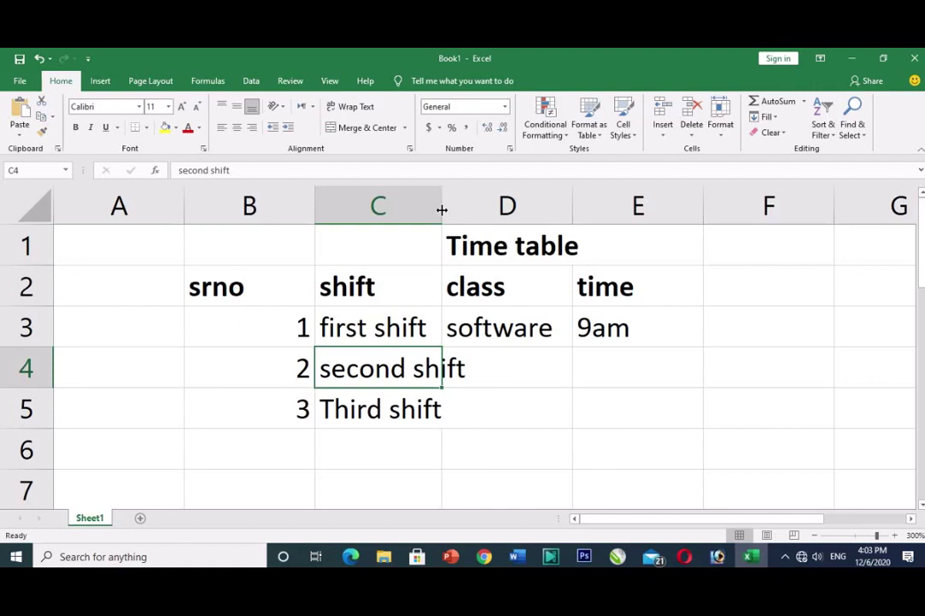
drag(442, 210, 528, 213)
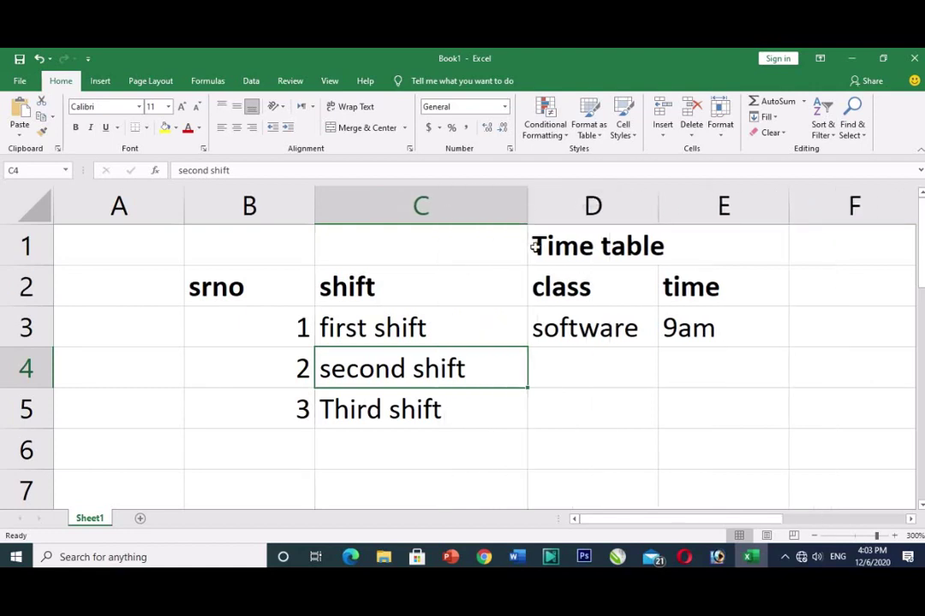
key(ctrl+z)
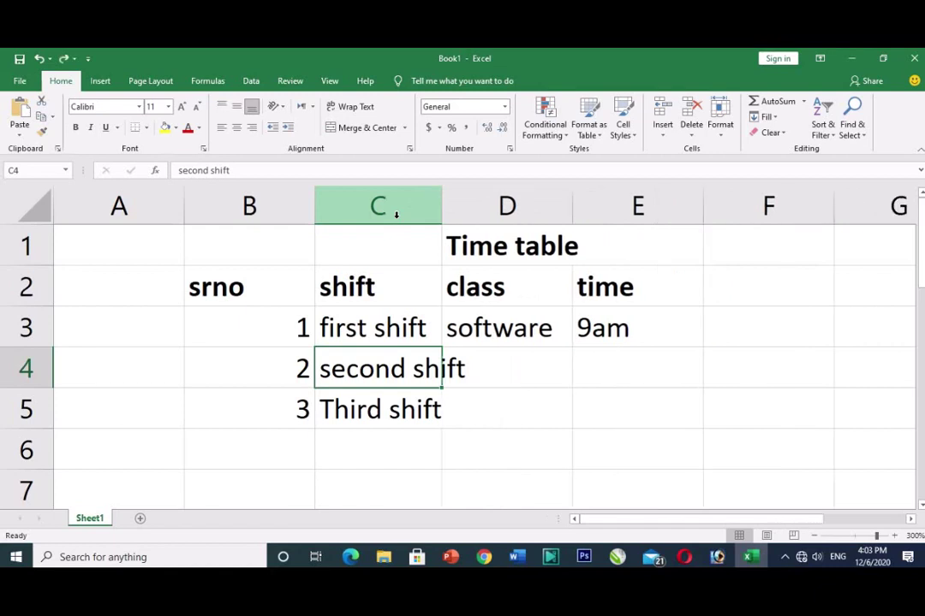
Set the width of column C, the shift column, to 30
click(724, 143)
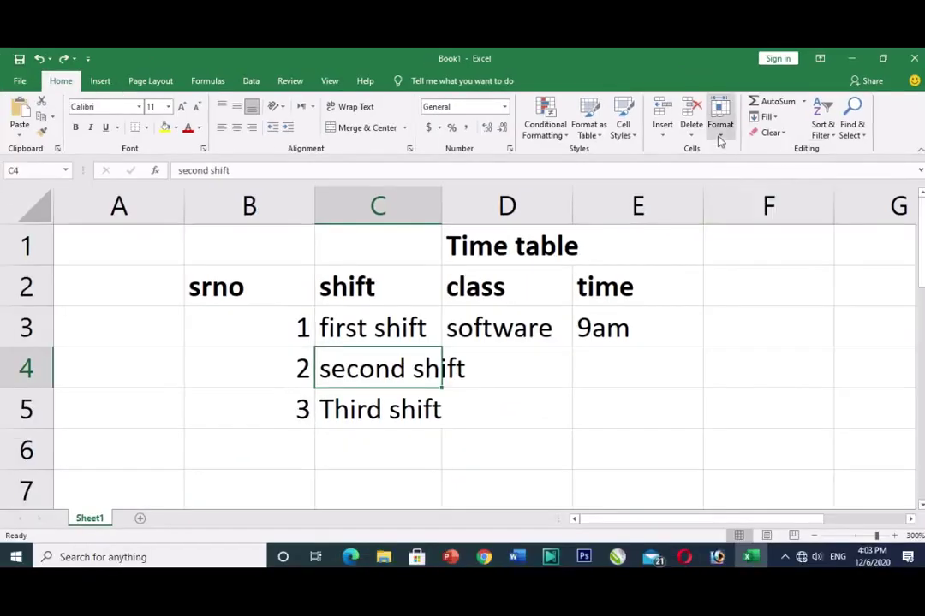
click(720, 115)
click(736, 200)
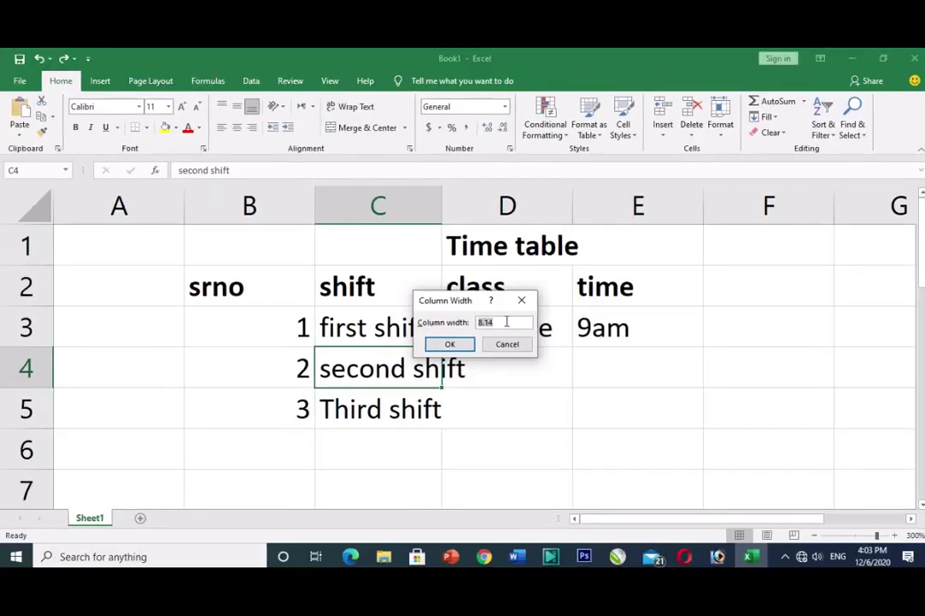
text(30)
click(454, 344)
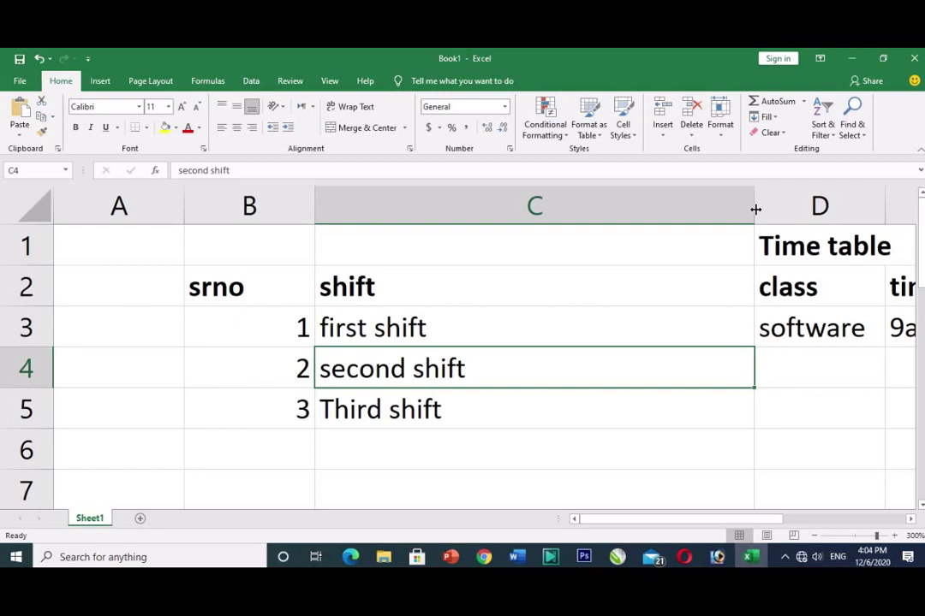
Narrow column C to a width of about 17 by moving its border, and check its exact column width
drag(755, 209, 570, 208)
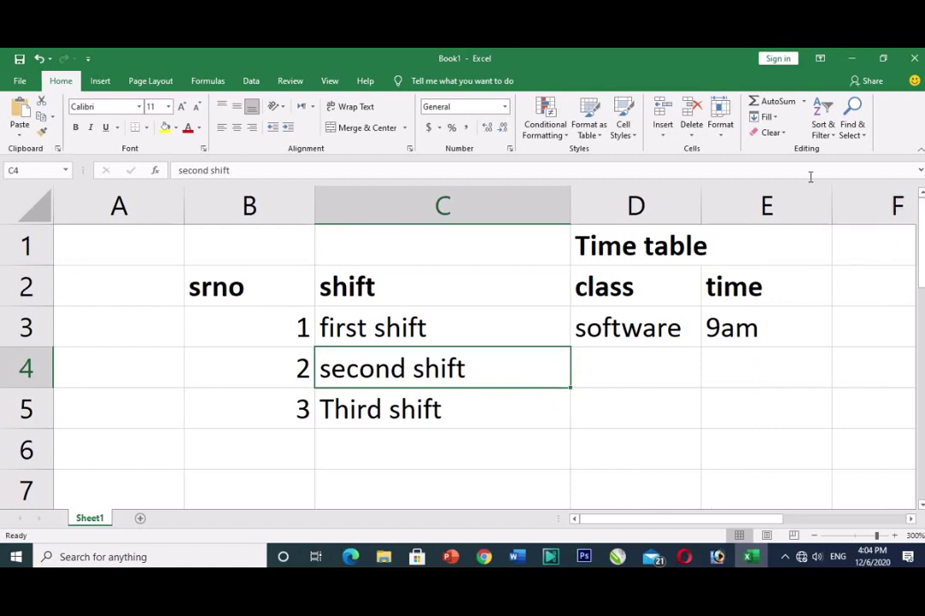
click(721, 132)
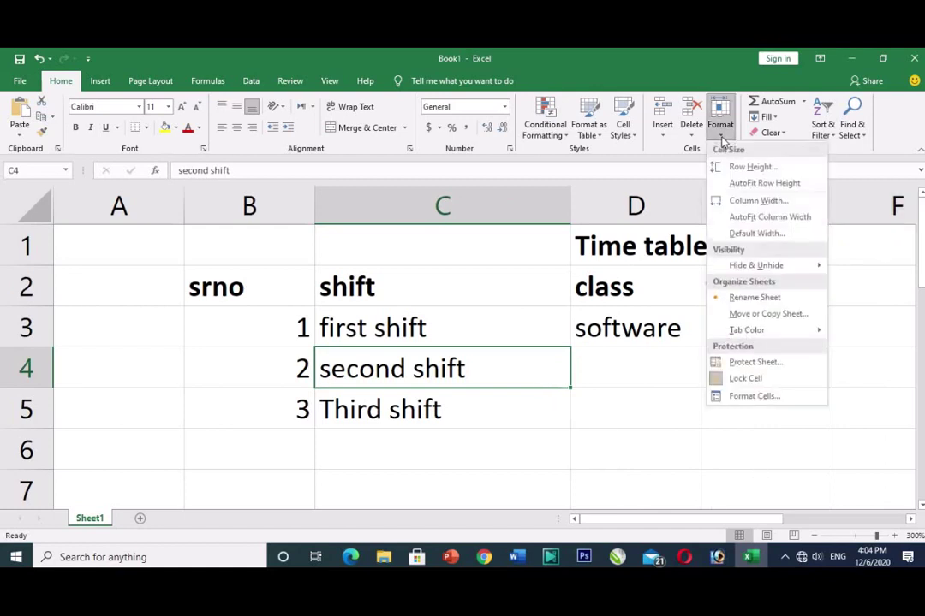
click(723, 201)
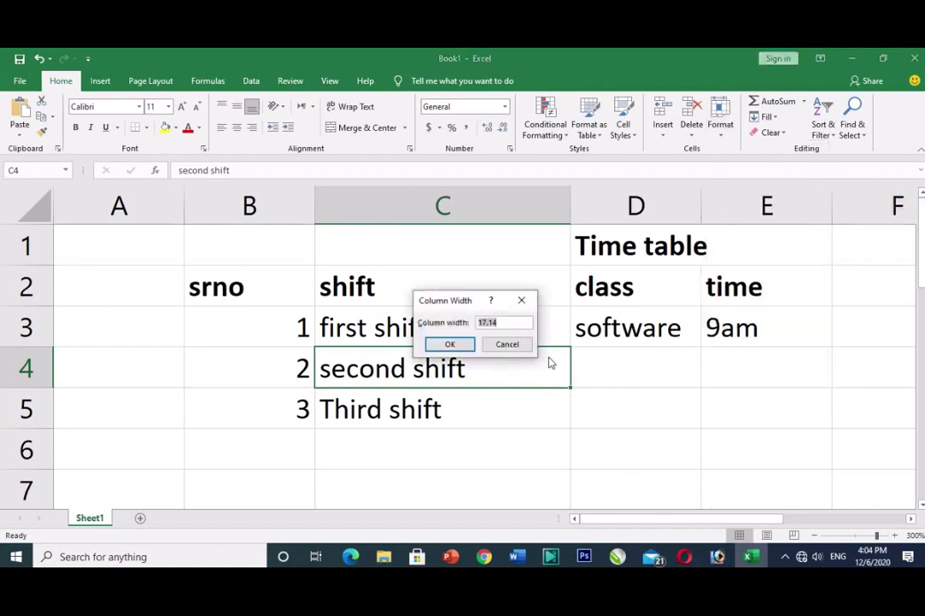
click(506, 324)
click(507, 345)
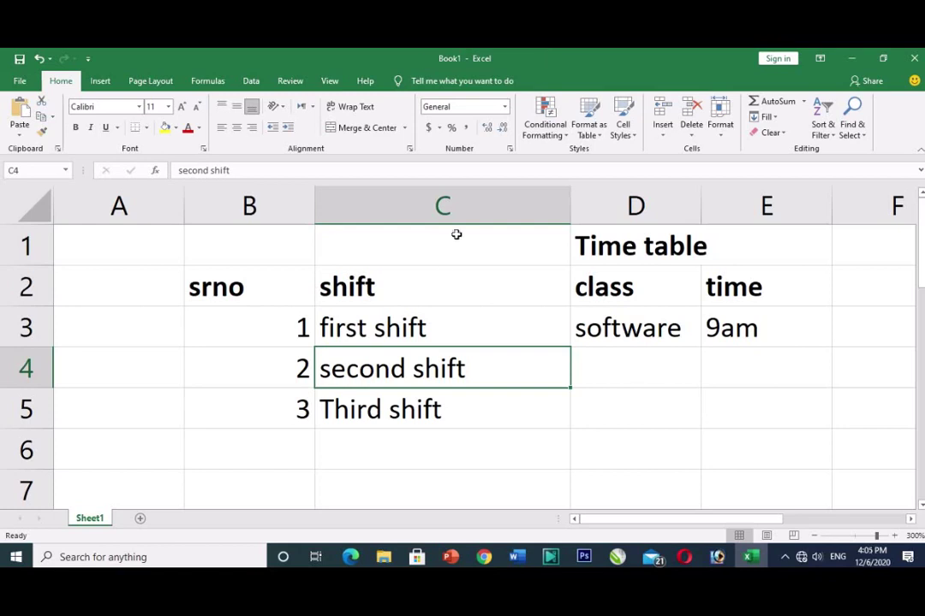
Autofit column C from its border, undo that, and fit the column to its contents with AutoFit Column Width
double_click(567, 207)
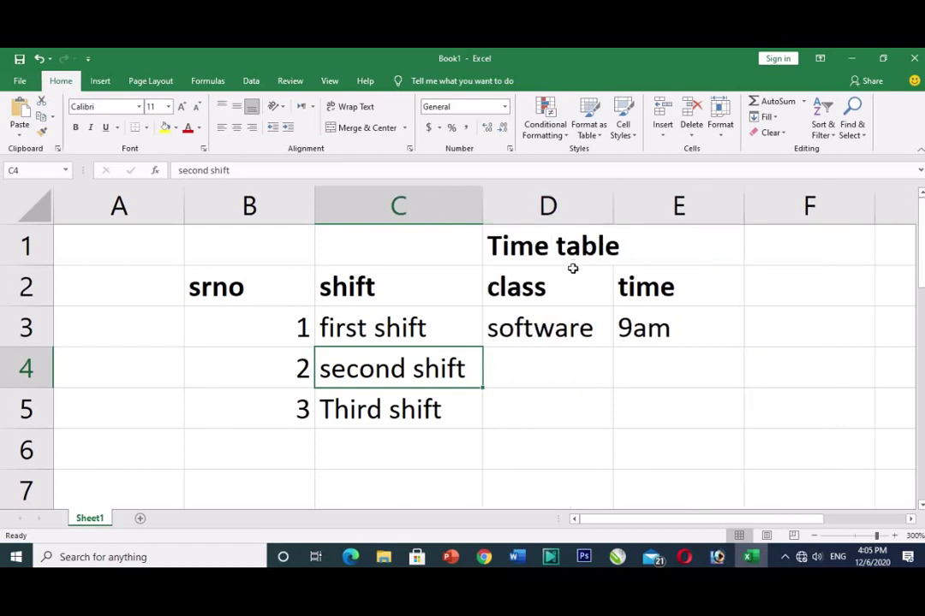
key(ctrl+z)
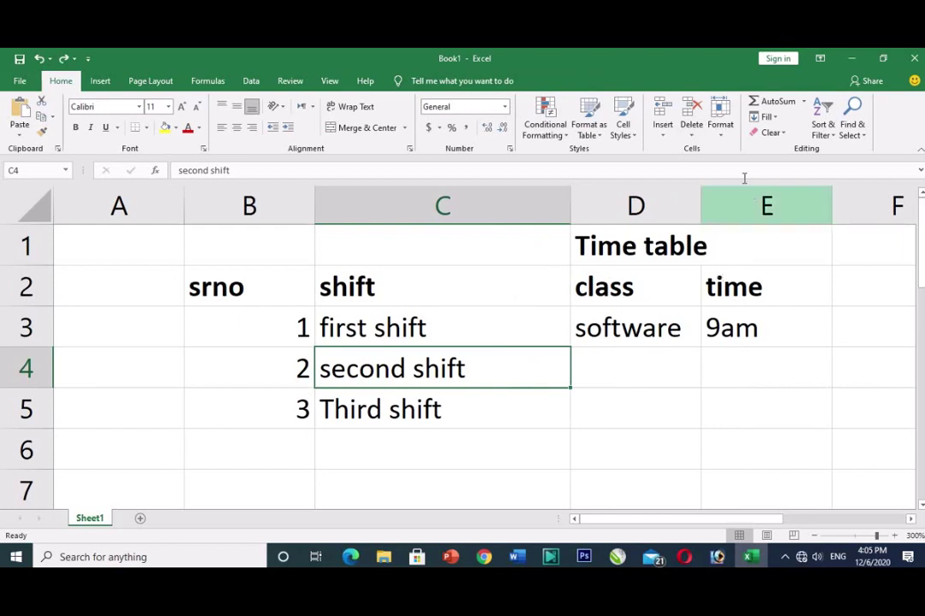
click(722, 135)
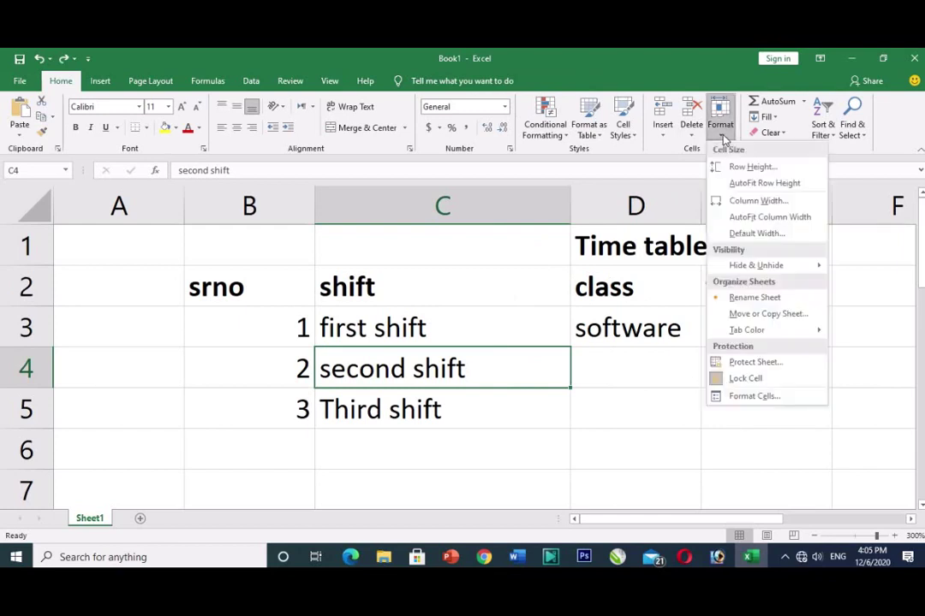
click(734, 221)
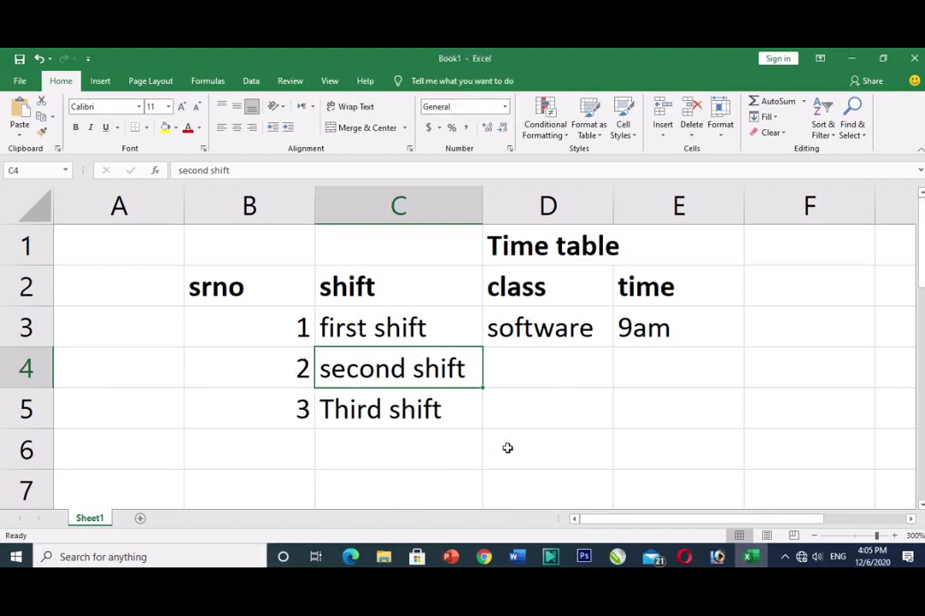
Insert a blank cell at C4 with the existing cells shifted down, and undo the insertion
right_click(375, 377)
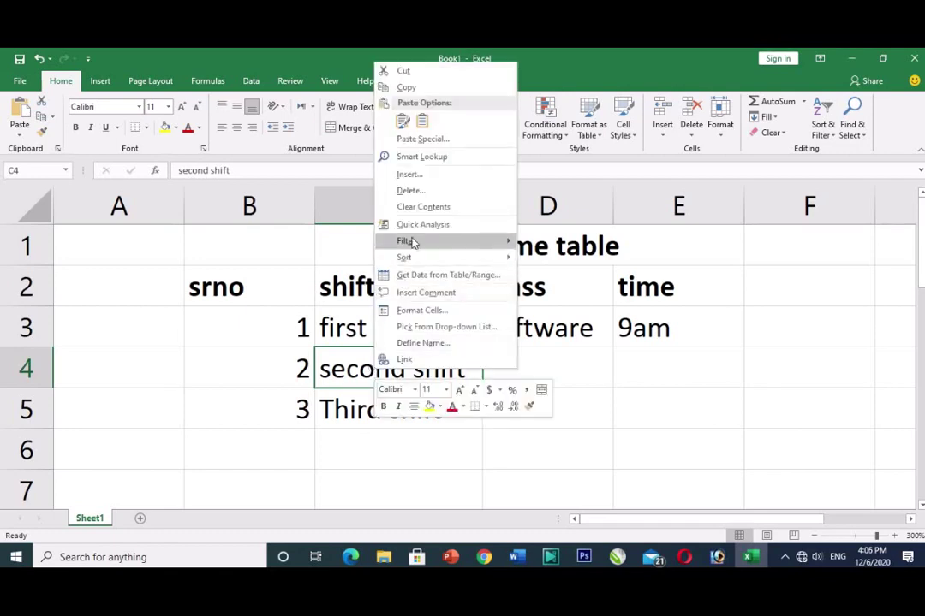
click(430, 178)
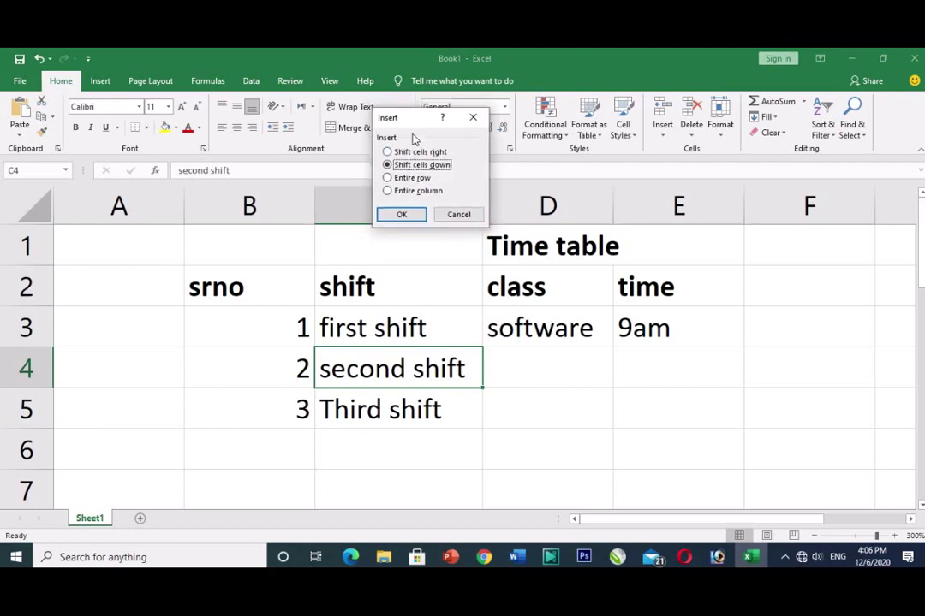
drag(415, 130, 481, 270)
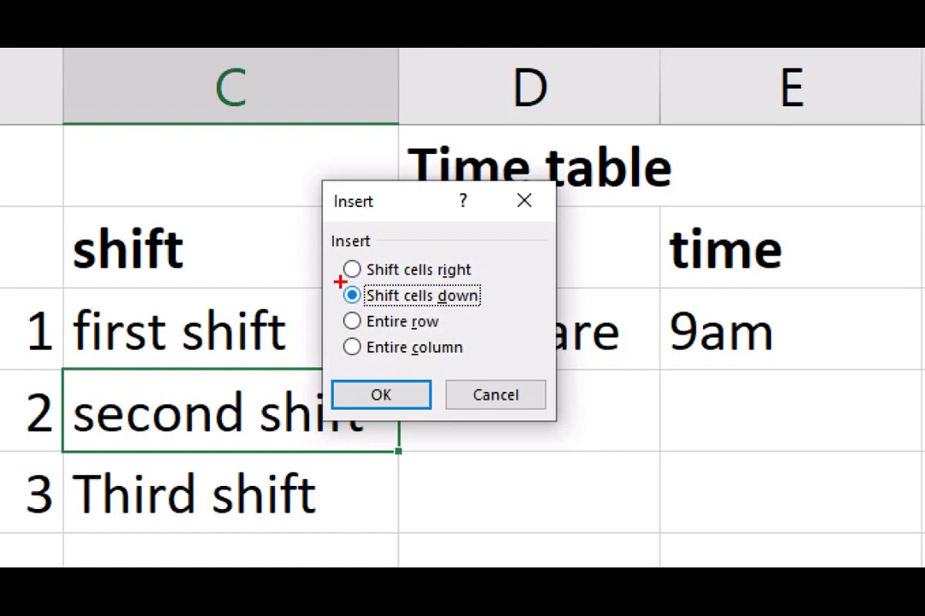
mouse_move(339, 281)
mouse_down()
mouse_move(346, 304)
mouse_move(454, 310)
mouse_move(510, 286)
mouse_move(470, 276)
mouse_move(333, 289)
mouse_up()
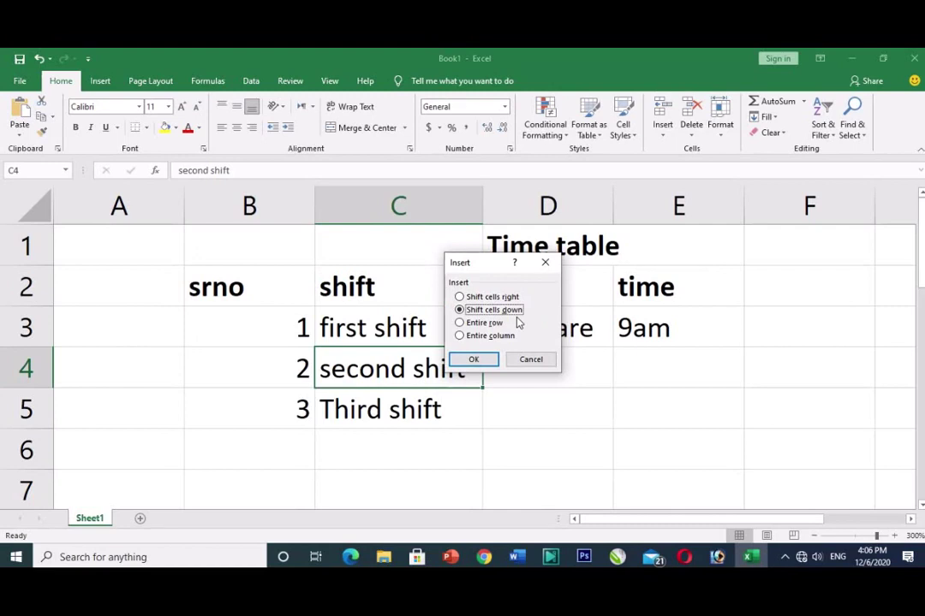
click(474, 360)
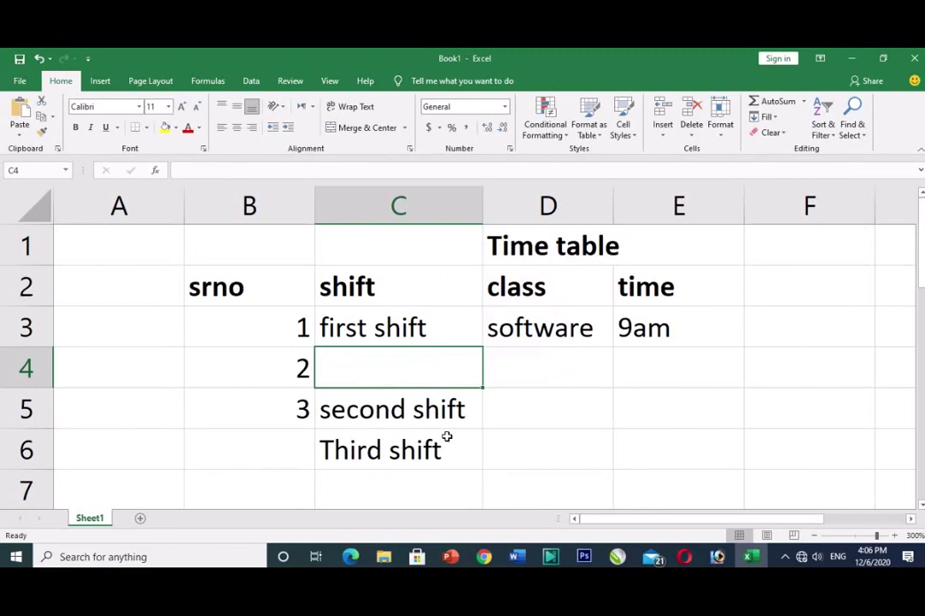
key(ctrl+z)
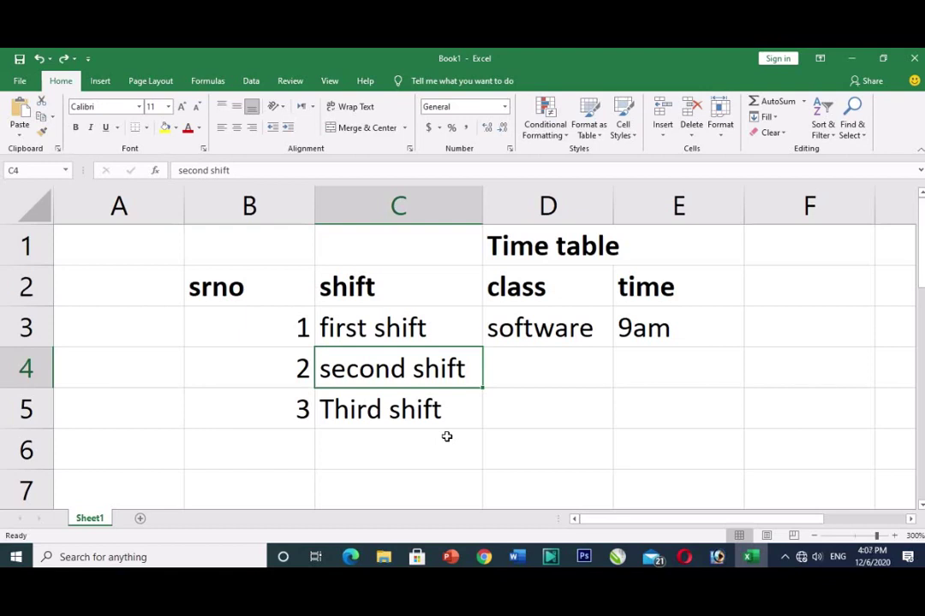
Clear the contents of cell C4, and undo the clearing
key(Delete)
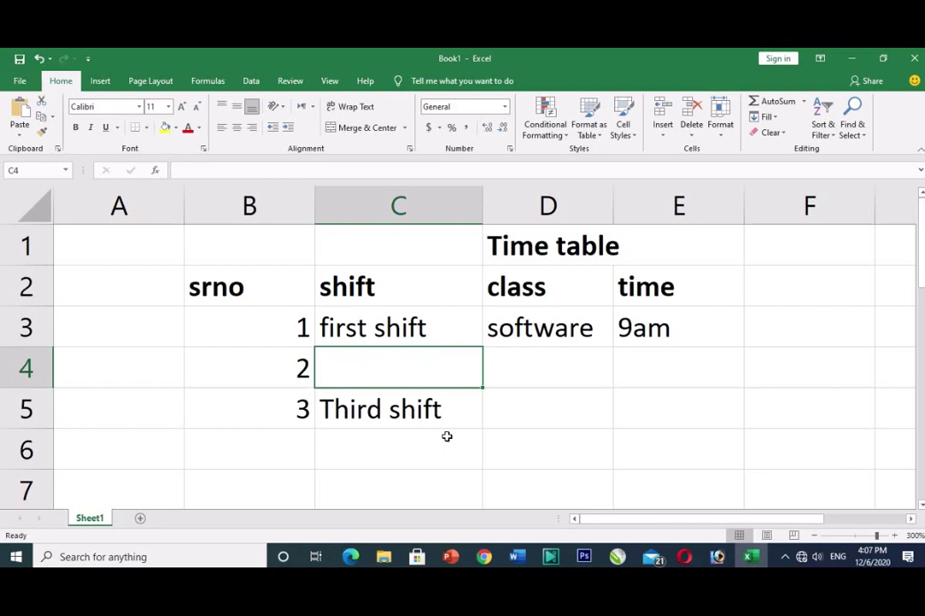
key(ctrl+z)
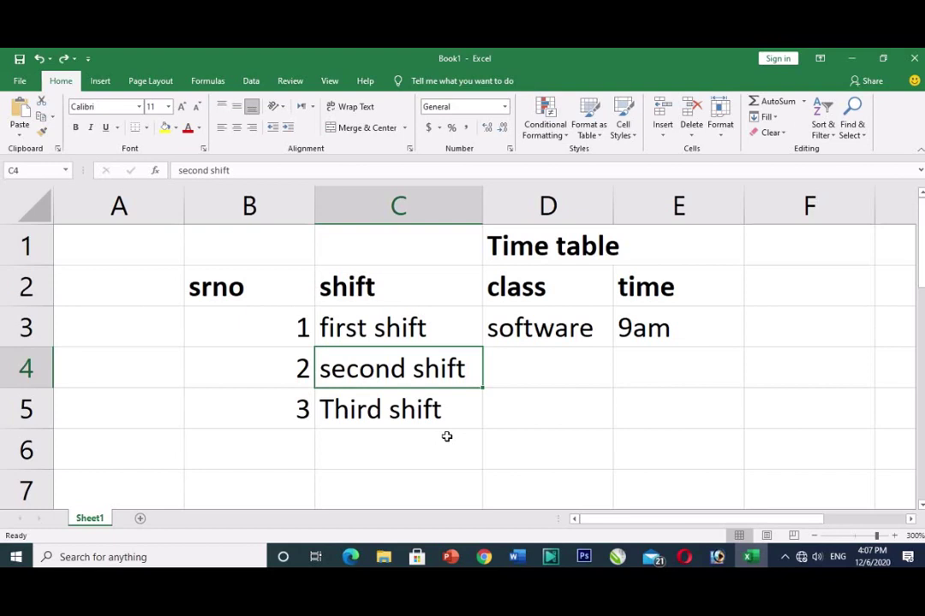
right_click(409, 377)
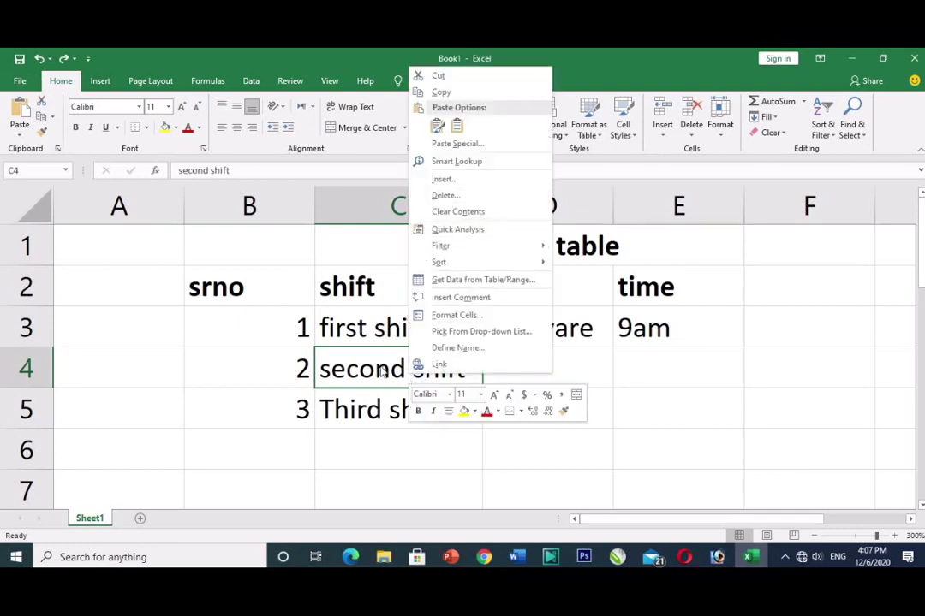
click(383, 369)
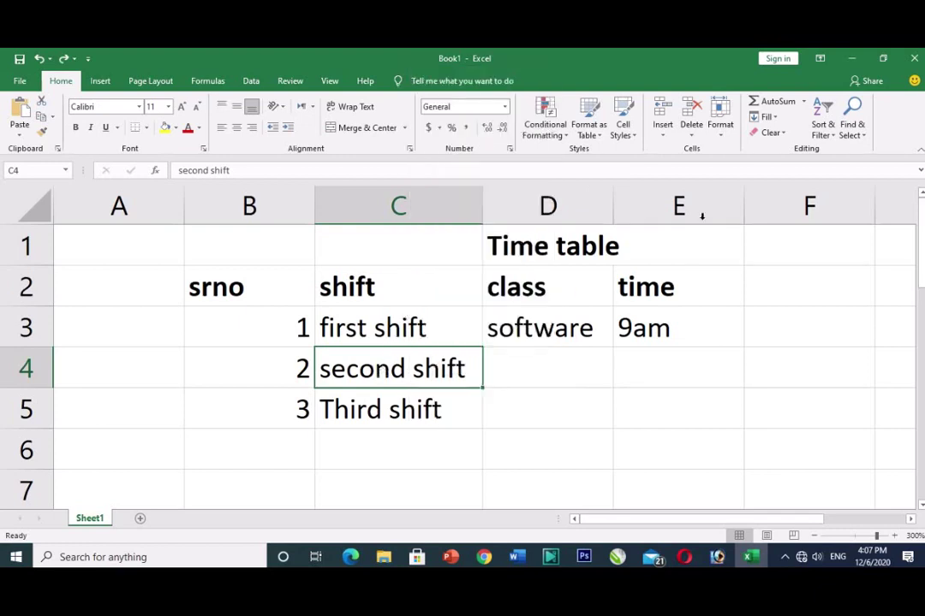
Delete cell C4 with the cells below shifted up, and undo the deletion
click(693, 140)
click(691, 130)
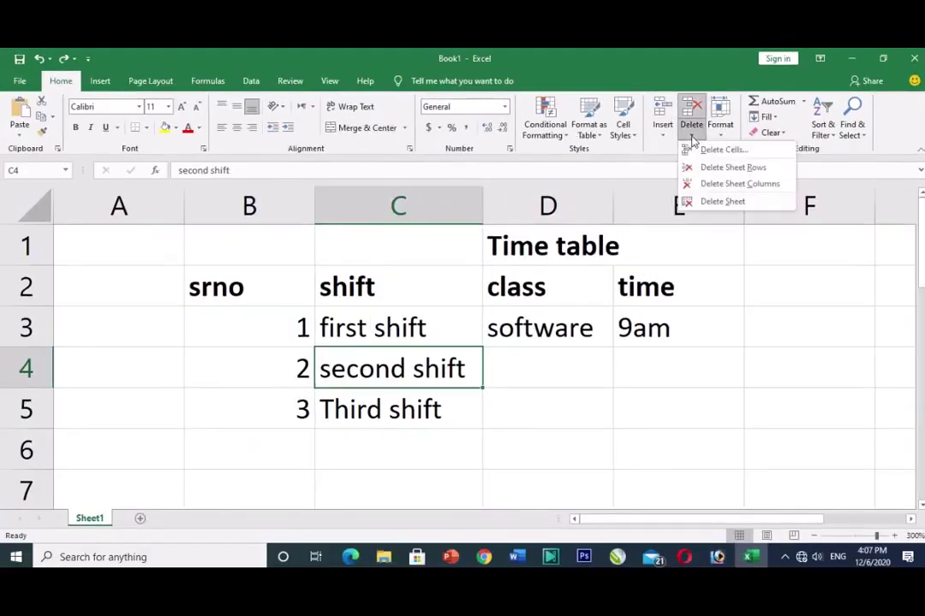
click(719, 151)
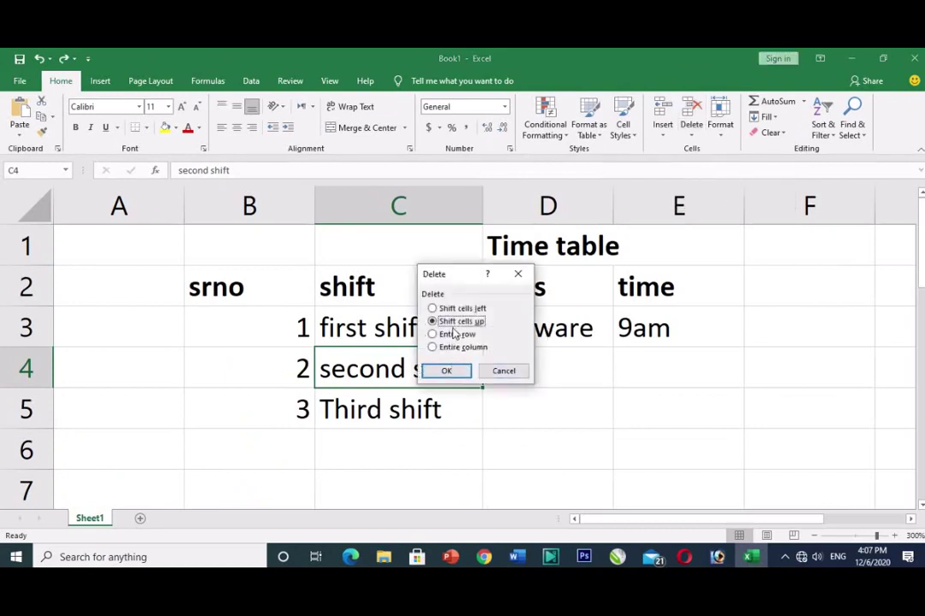
drag(445, 275, 557, 276)
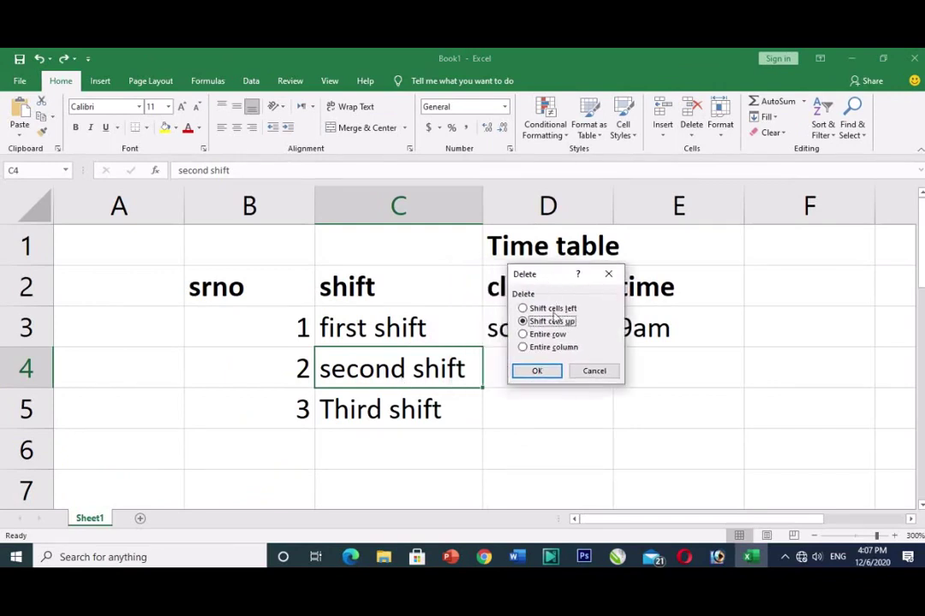
click(537, 372)
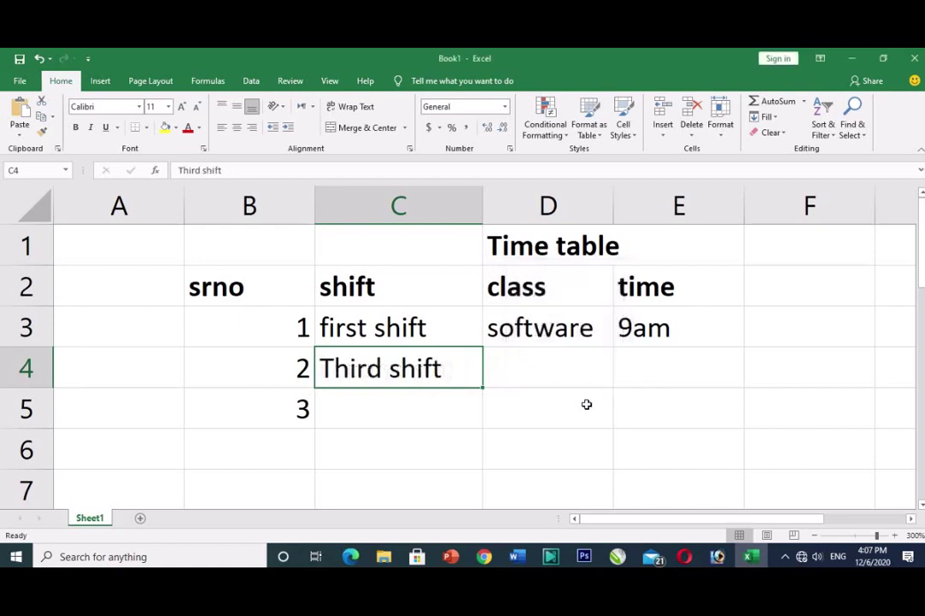
key(ctrl+z)
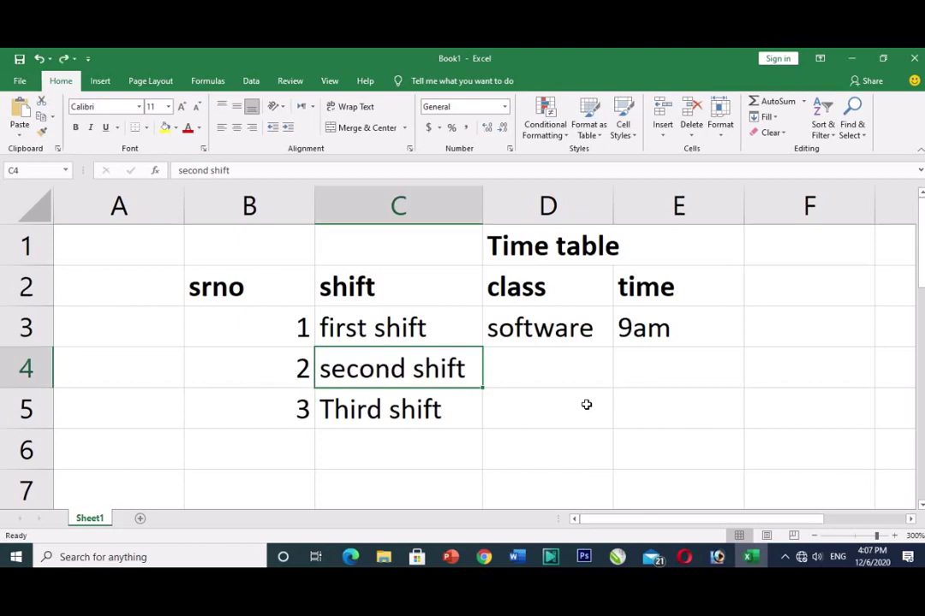